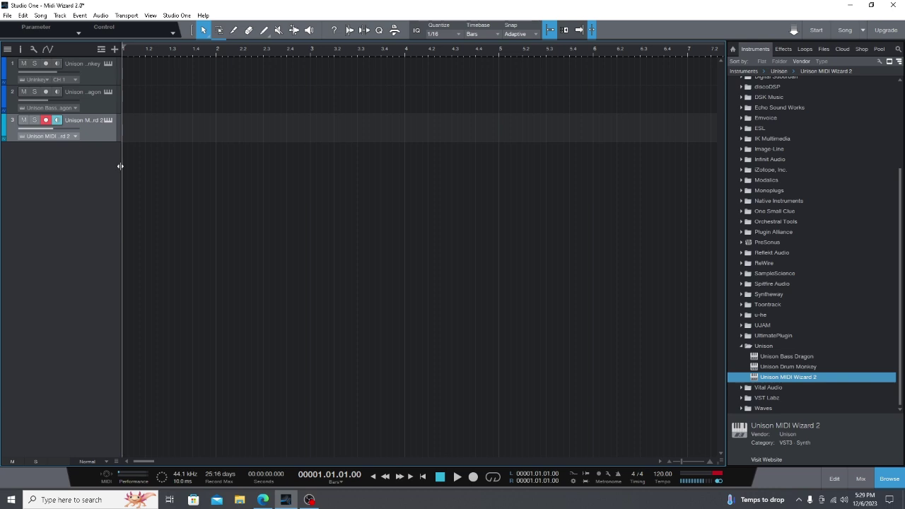
Turn off input monitoring and record arming on the Unison MIDI Wizard 2 track.
left_click(58, 121)
left_click(47, 122)
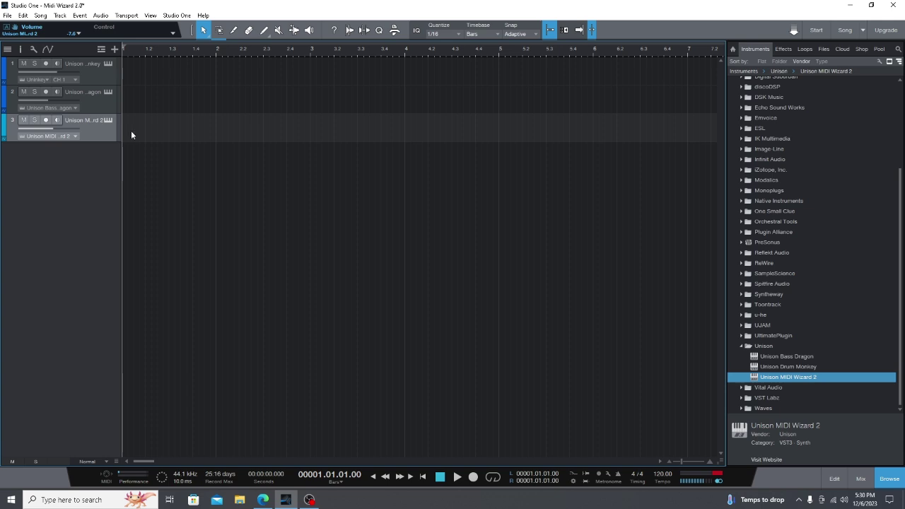
Generate and audition two Hip Hop & Rap drum grooves in Unison Drum Monkey, stop playback and close the instrument.
left_click(108, 64)
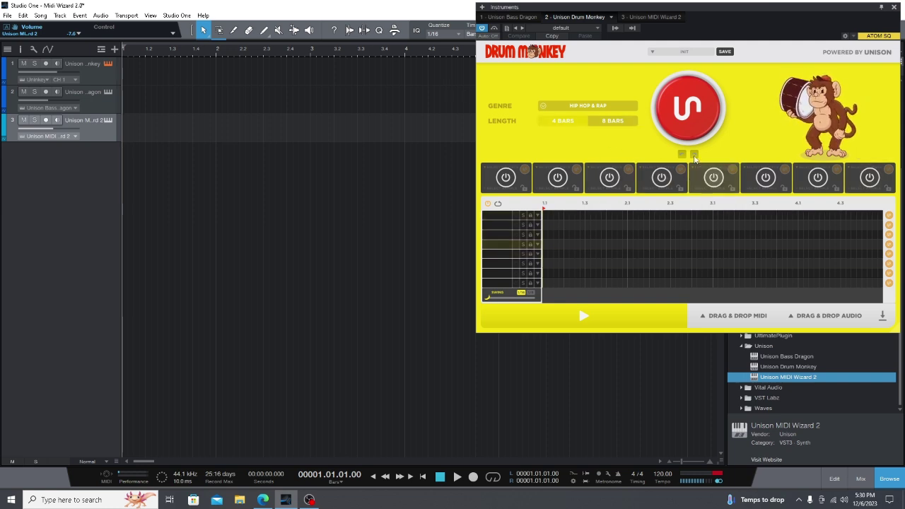
left_click(685, 122)
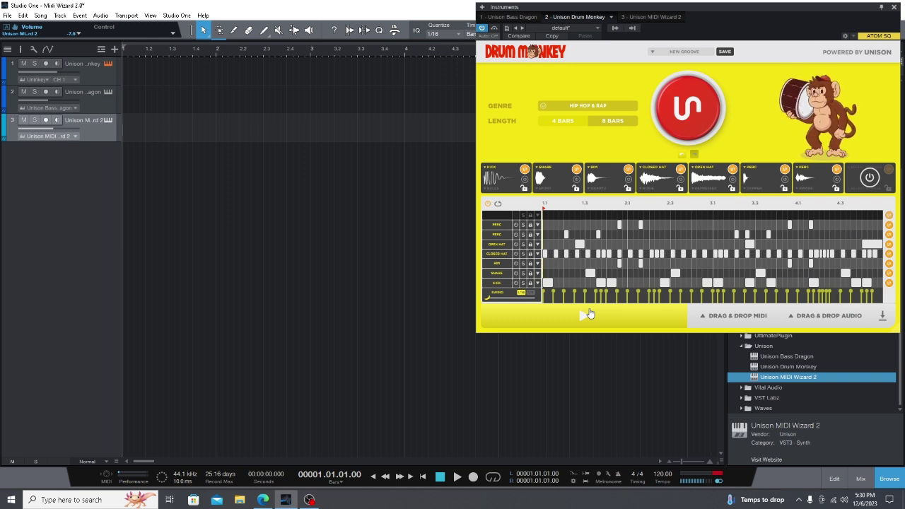
left_click(588, 312)
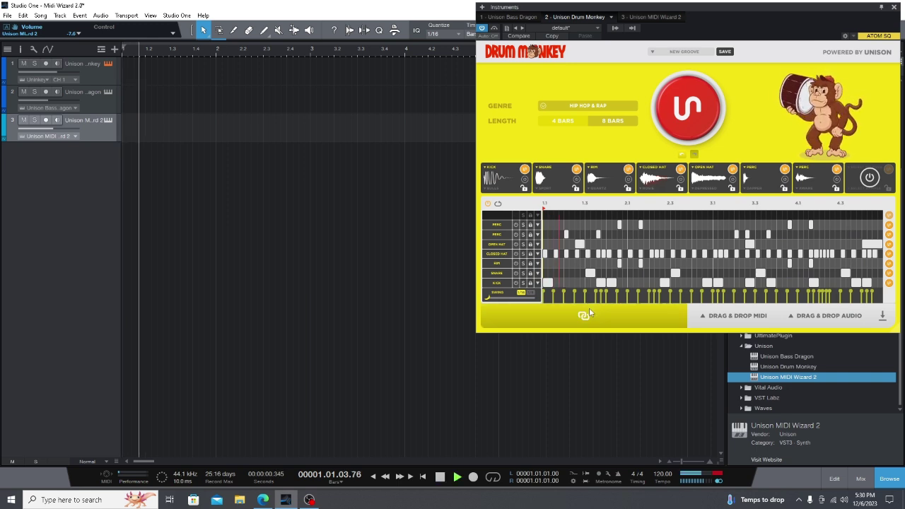
left_click(689, 116)
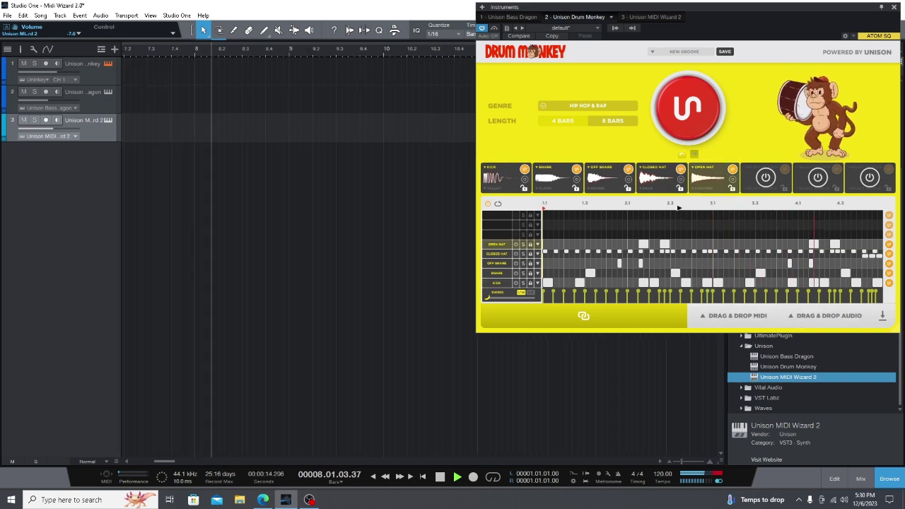
key("space")
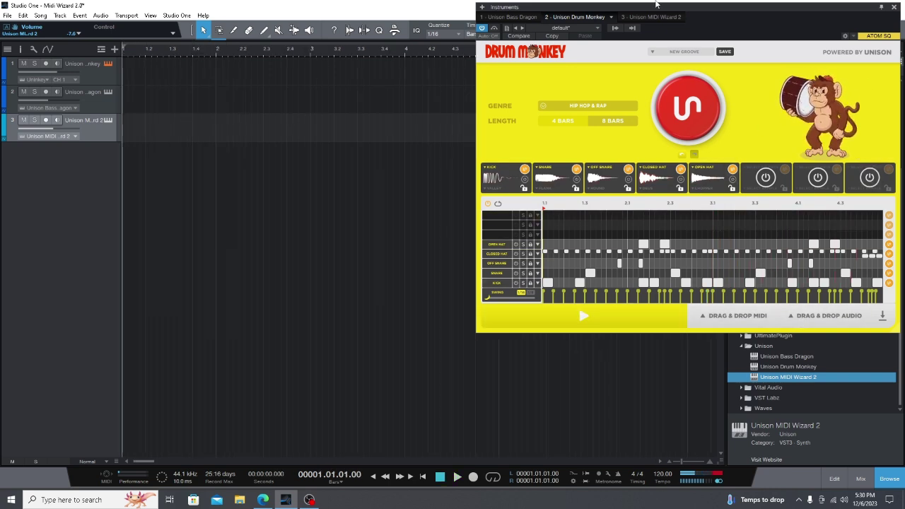
left_click(894, 8)
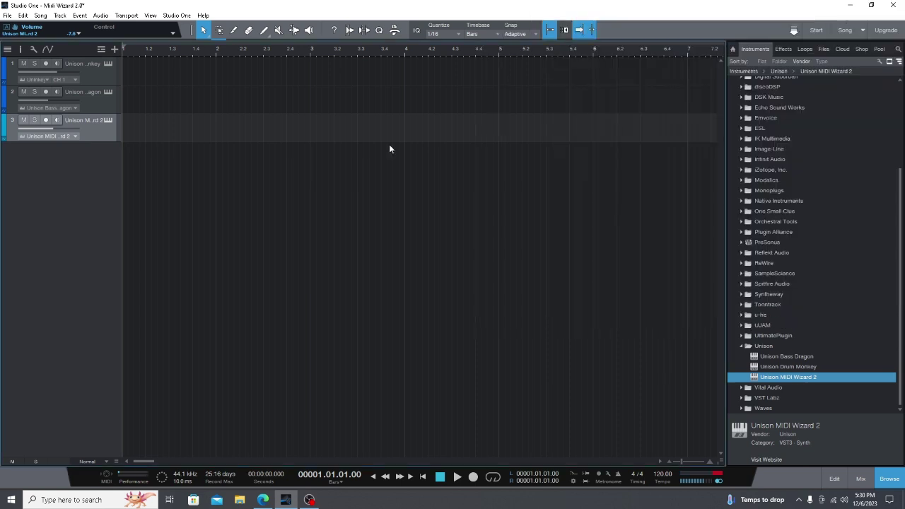
Open Unison MIDI Wizard 2 and Unison Bass Dragon together, pin Bass Dragon's window, and arrange both side by side.
left_click(110, 120)
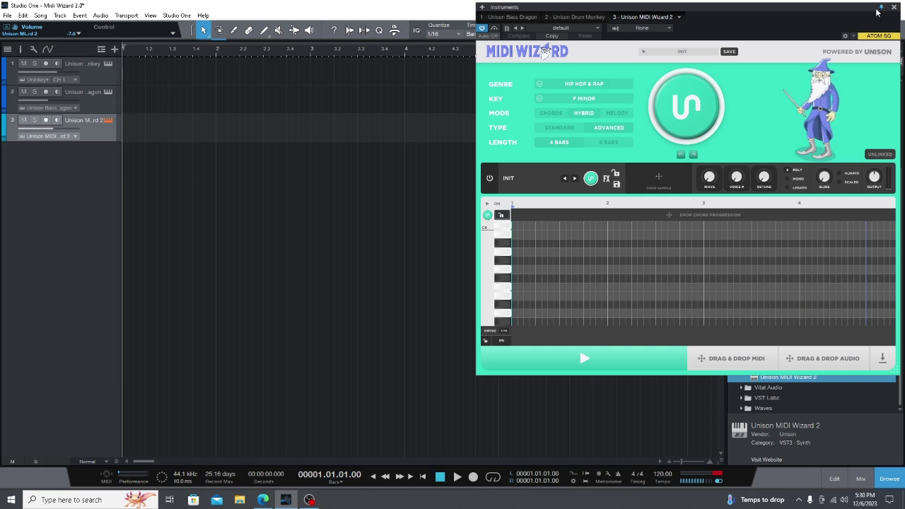
left_click(109, 92)
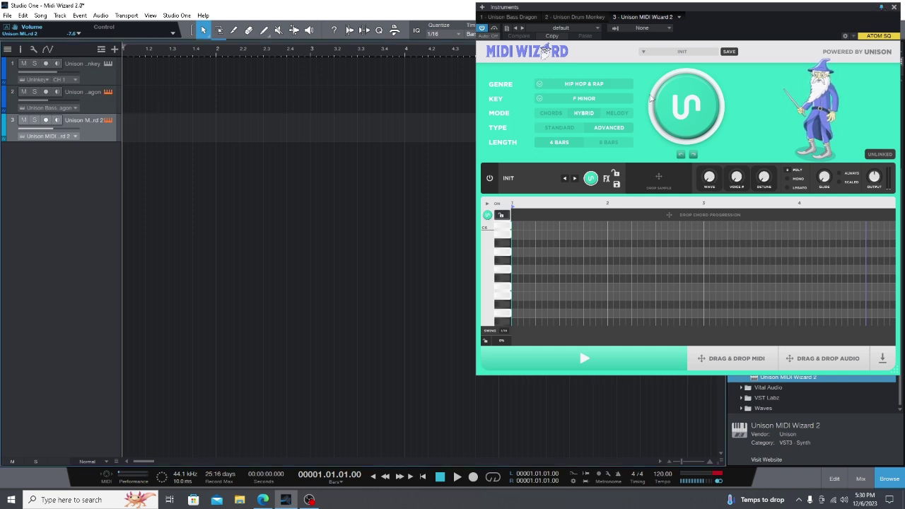
left_click_drag(707, 6, 660, 56)
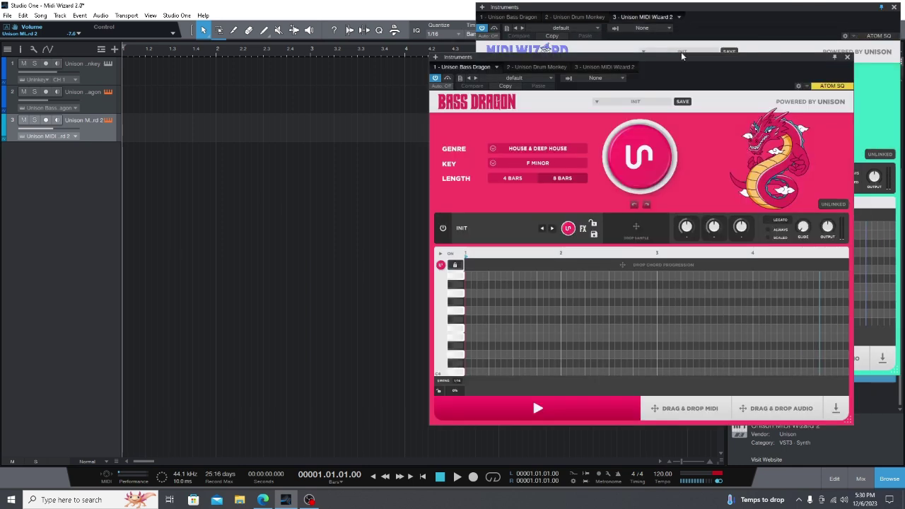
left_click(834, 57)
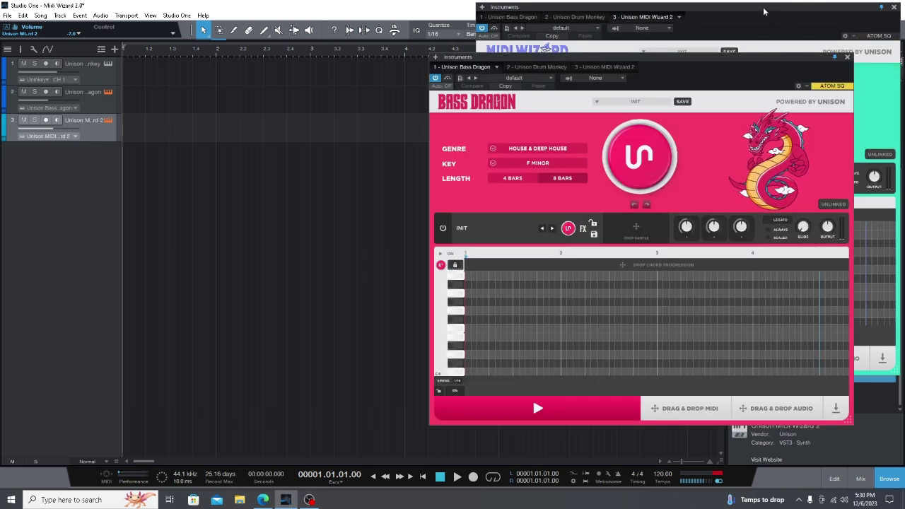
left_click_drag(763, 10, 296, 16)
left_click_drag(565, 58, 584, 15)
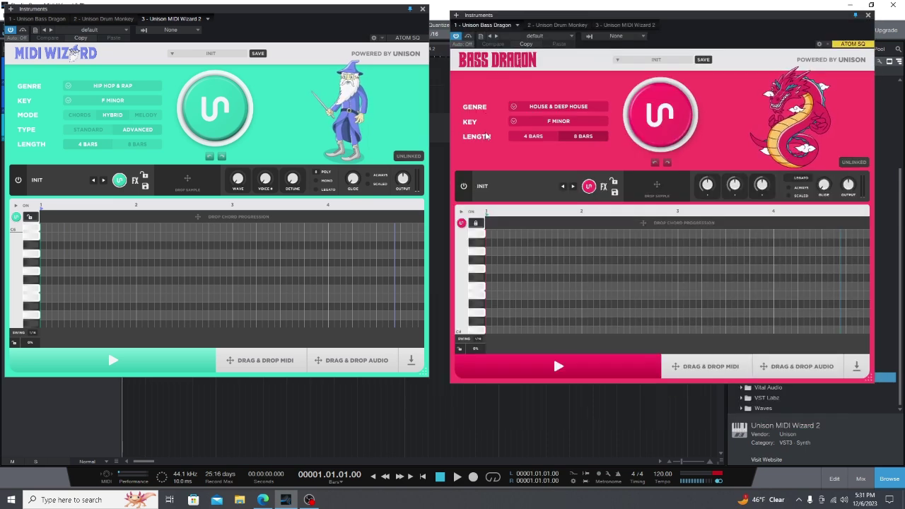
Set MIDI Wizard's key to C major.
left_click(115, 101)
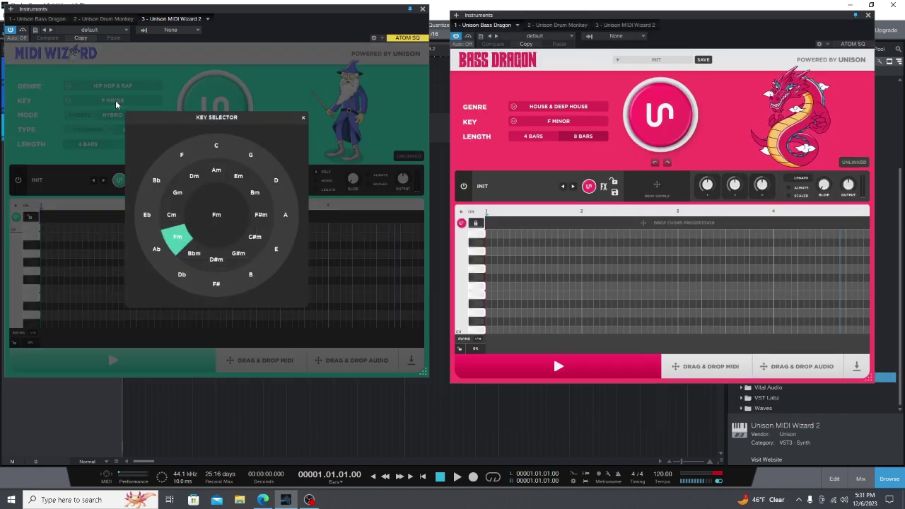
left_click(226, 142)
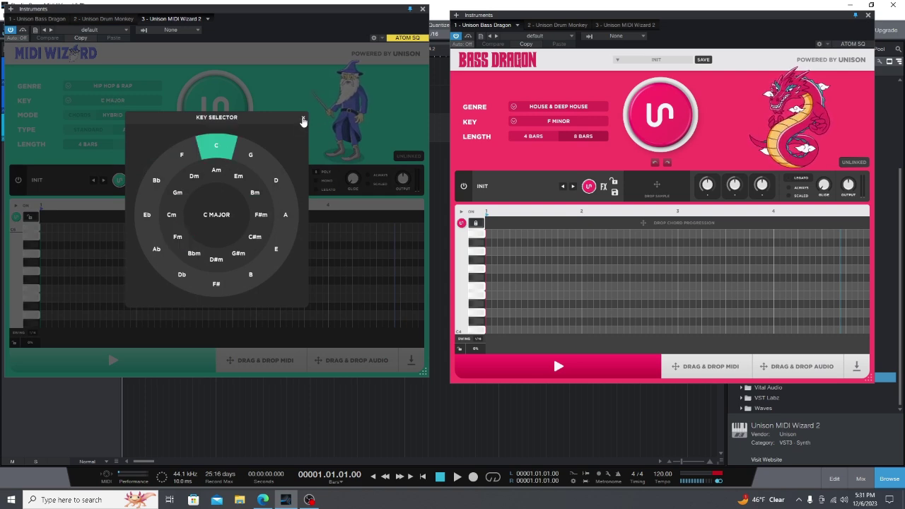
left_click(302, 120)
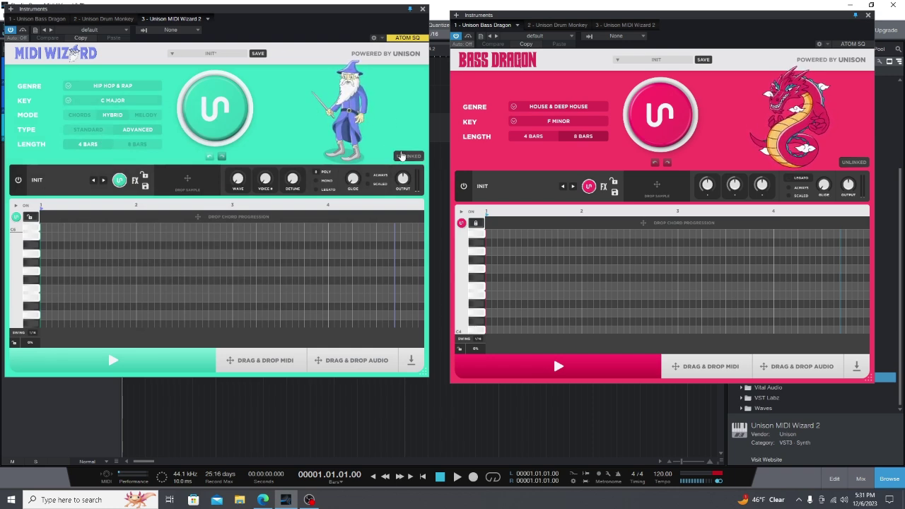
Link MIDI Wizard and Bass Dragon by assigning both instruments to Group 1.
left_click(407, 156)
left_click(413, 178)
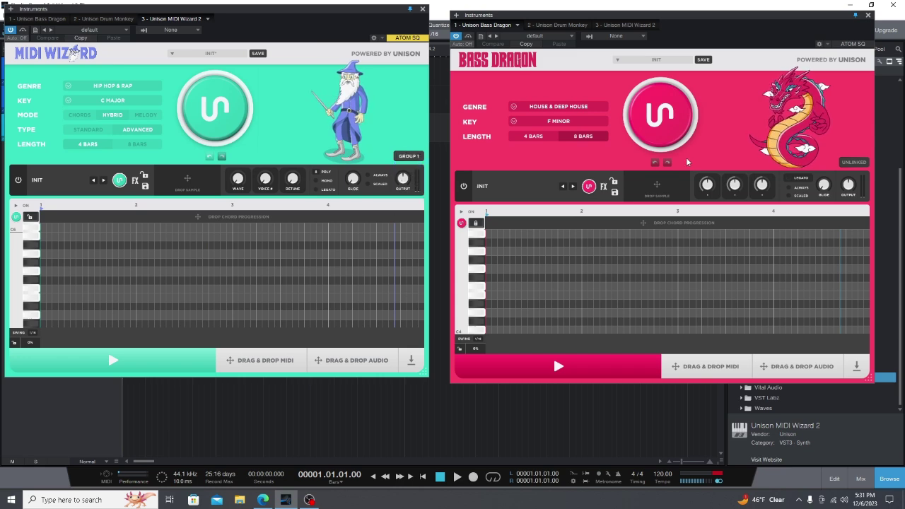
left_click(858, 164)
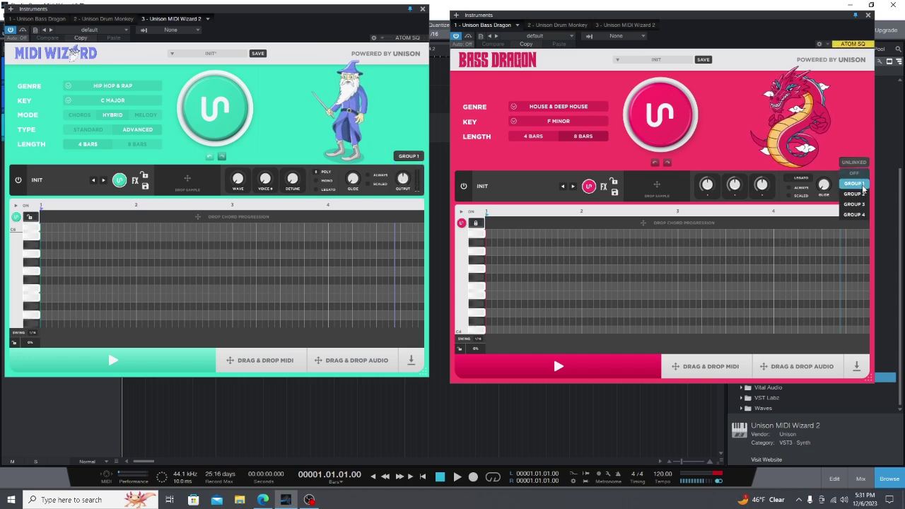
left_click(863, 183)
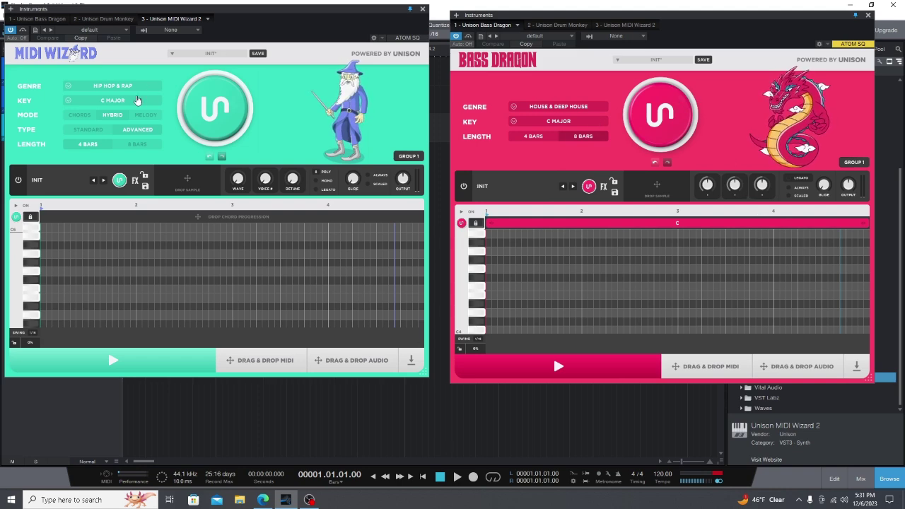
Set the key of the linked instruments to A minor from MIDI Wizard.
left_click(134, 99)
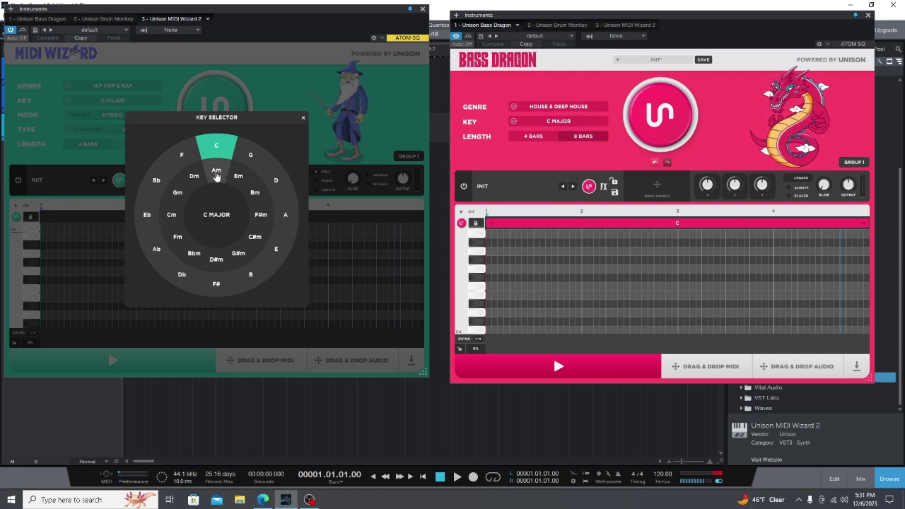
left_click(216, 174)
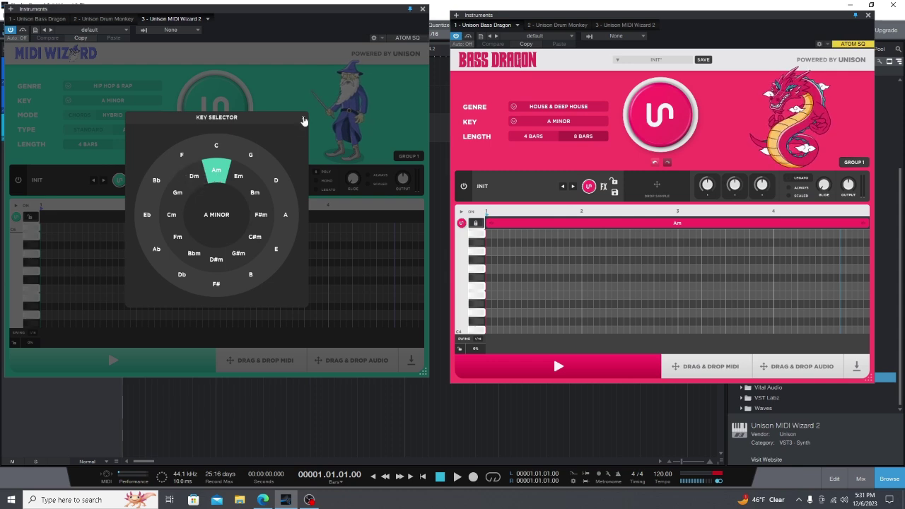
left_click(303, 117)
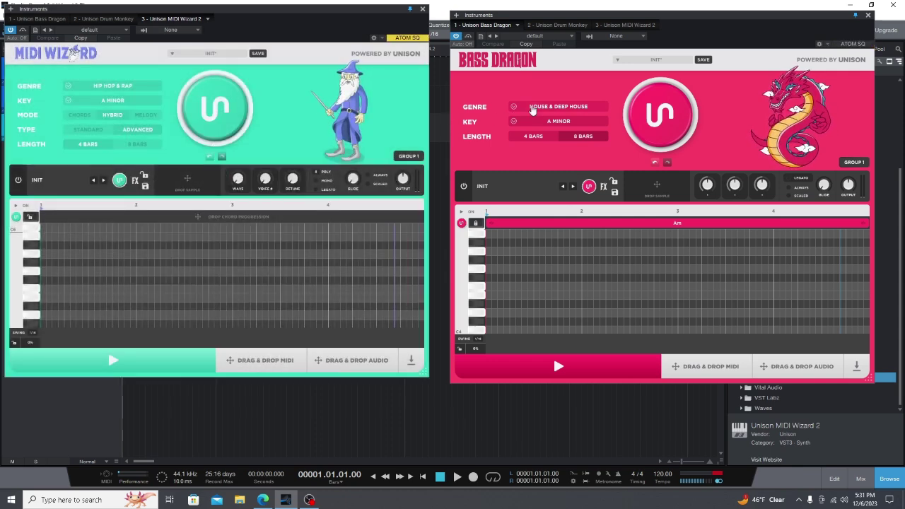
Set Bass Dragon's genre to Hip Hop & Rap (808) and MIDI Wizard's length to 8 bars.
left_click(542, 109)
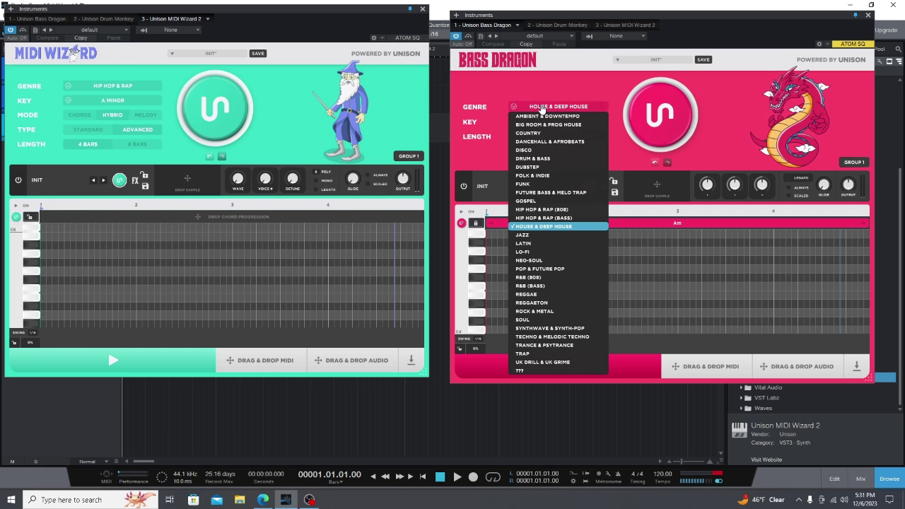
left_click(575, 209)
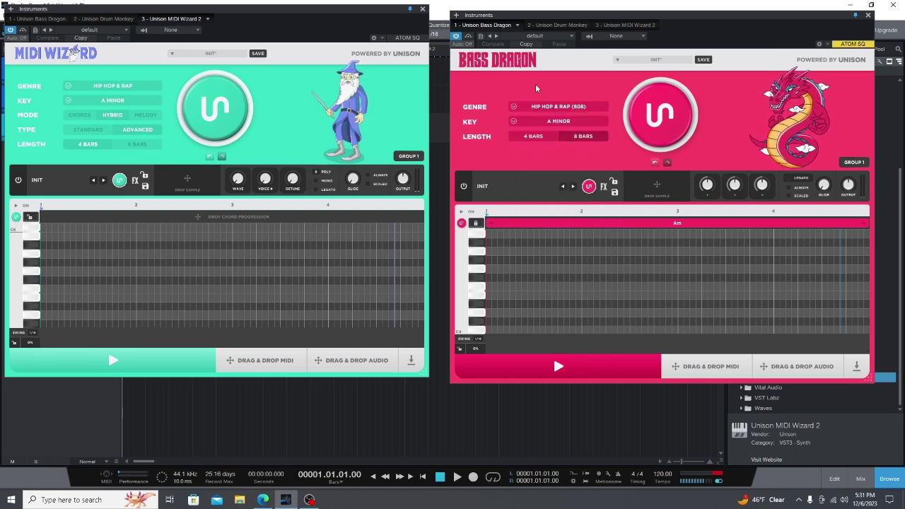
left_click(153, 146)
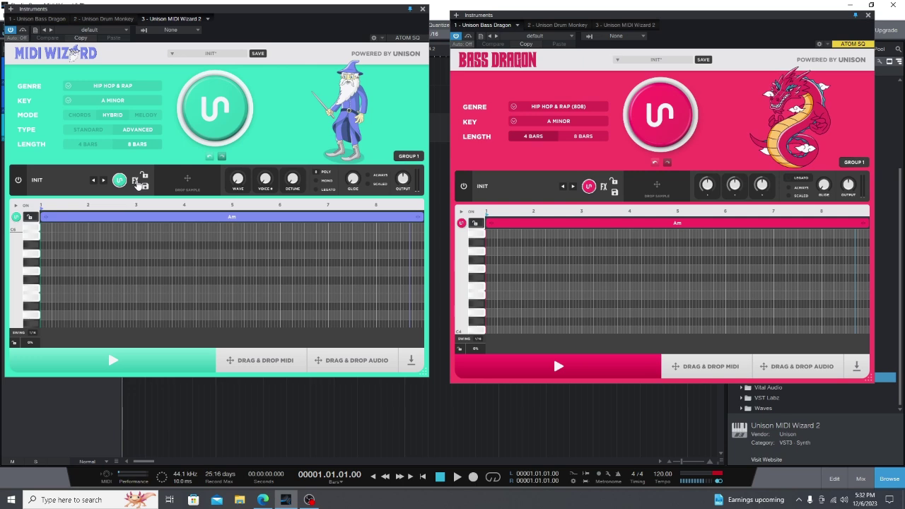
Review MIDI Wizard's FX page with its amp envelope, filter and list of available effects, then return to the note grid.
left_click(137, 183)
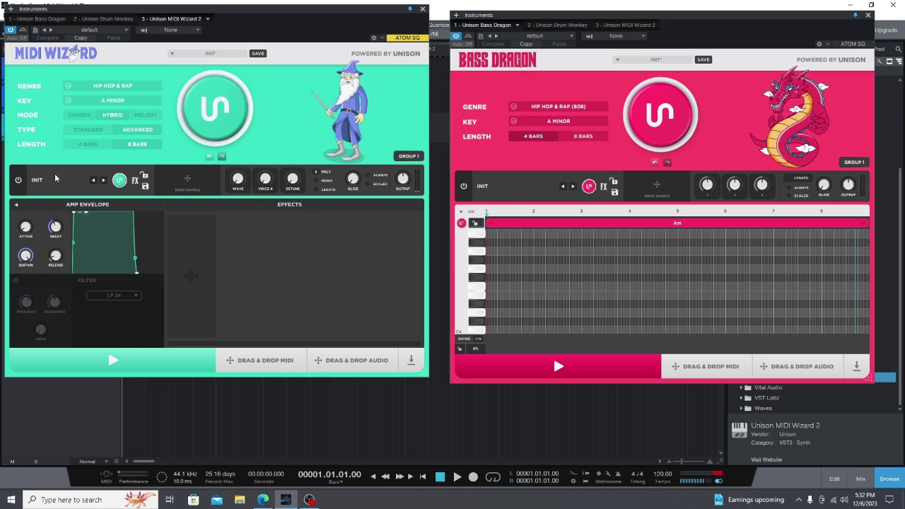
left_click(192, 281)
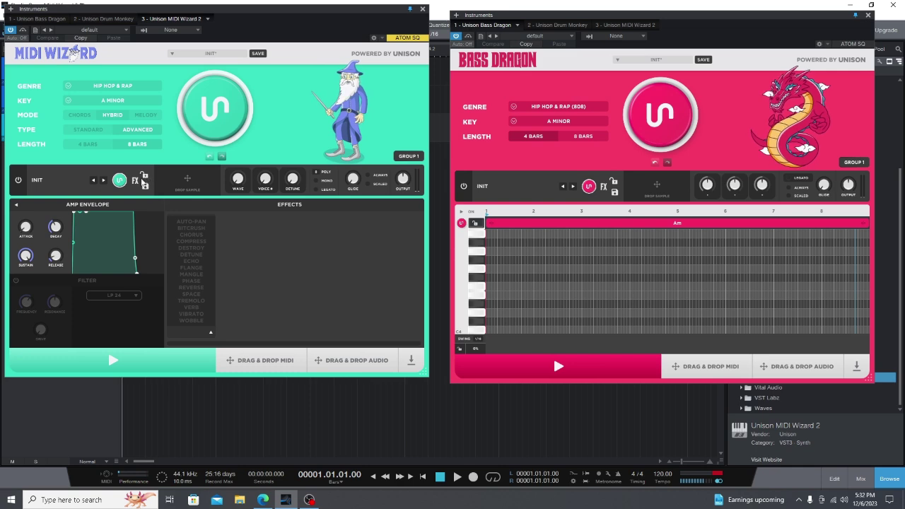
left_click(135, 182)
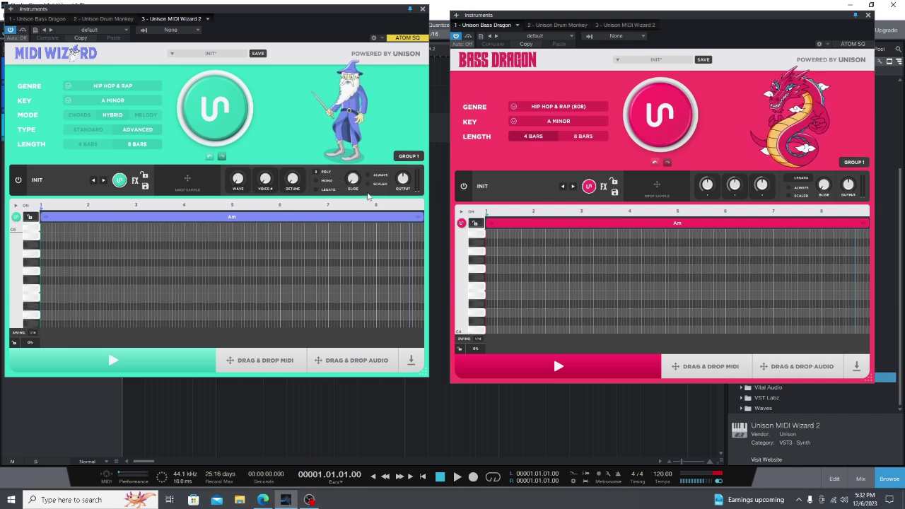
Try MIDI Wizard's Chords and Melody modes to compare their type options, and return to Hybrid mode.
left_click(82, 117)
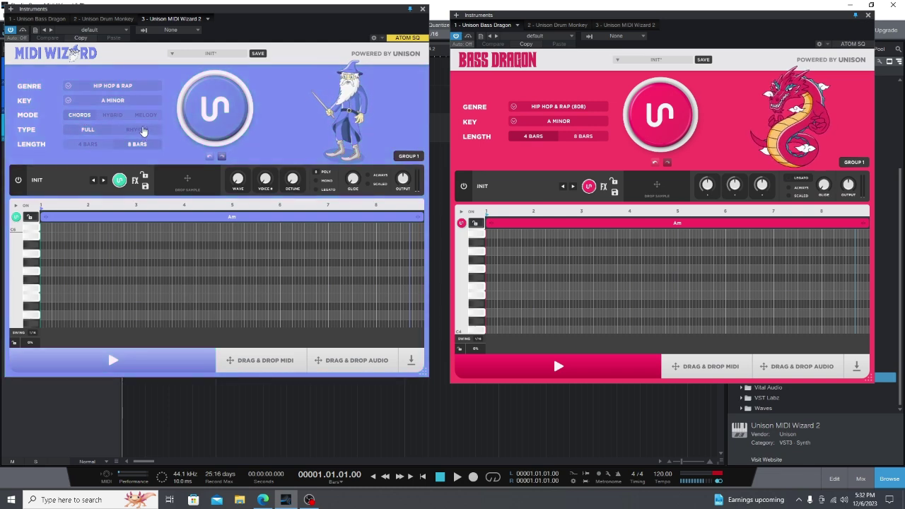
left_click(141, 117)
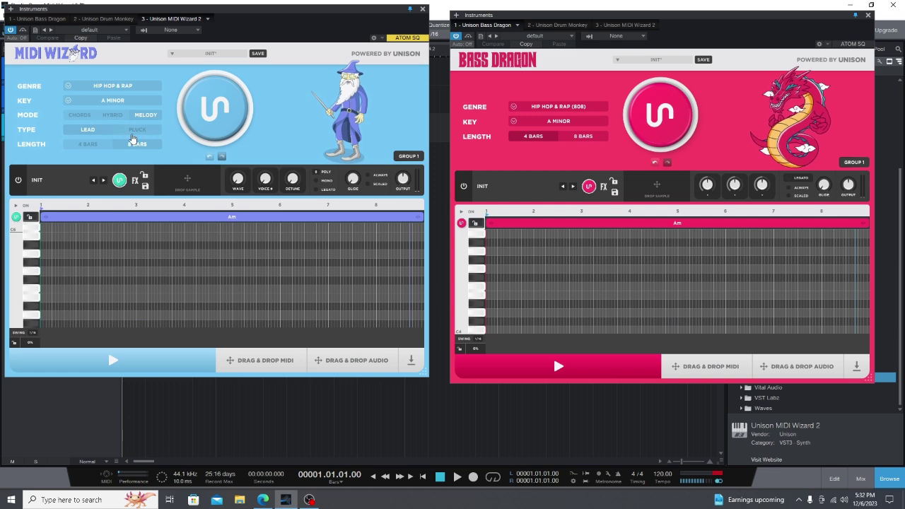
left_click(80, 115)
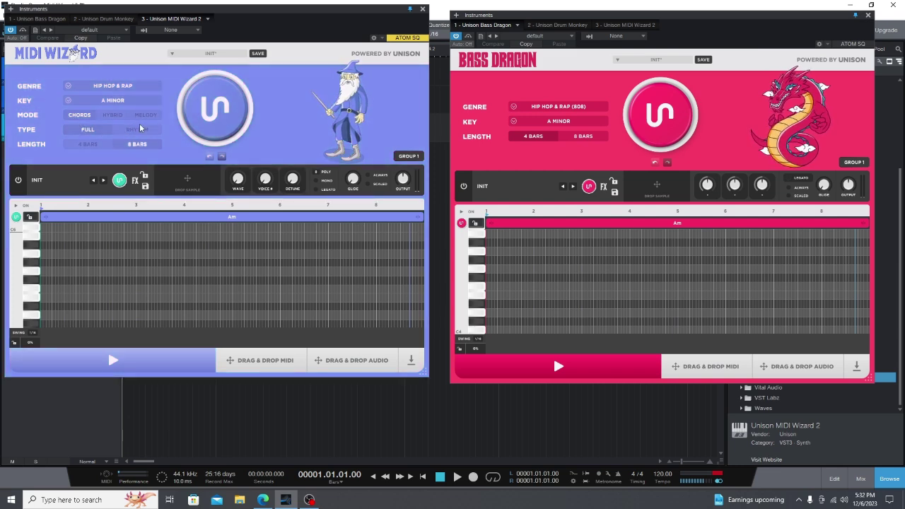
left_click(116, 116)
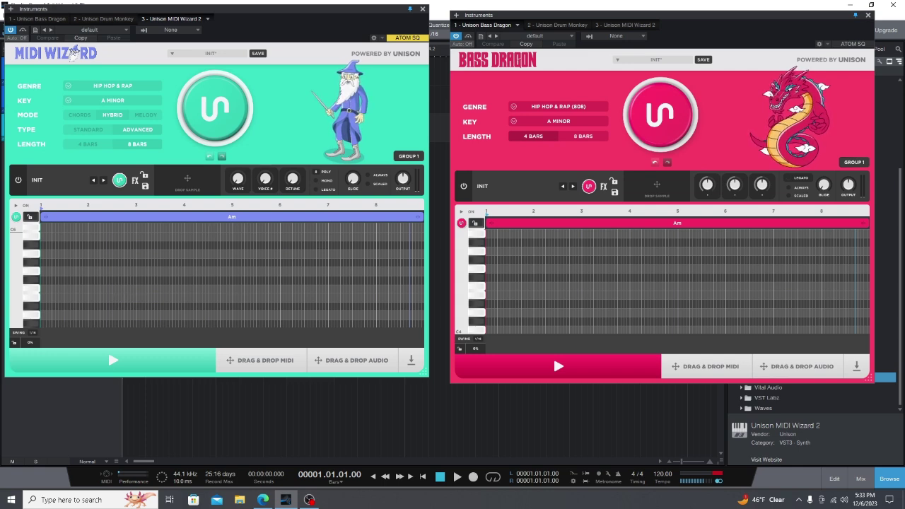
Generate new A minor chord progressions repeatedly in MIDI Wizard for the linked instruments.
left_click(17, 219)
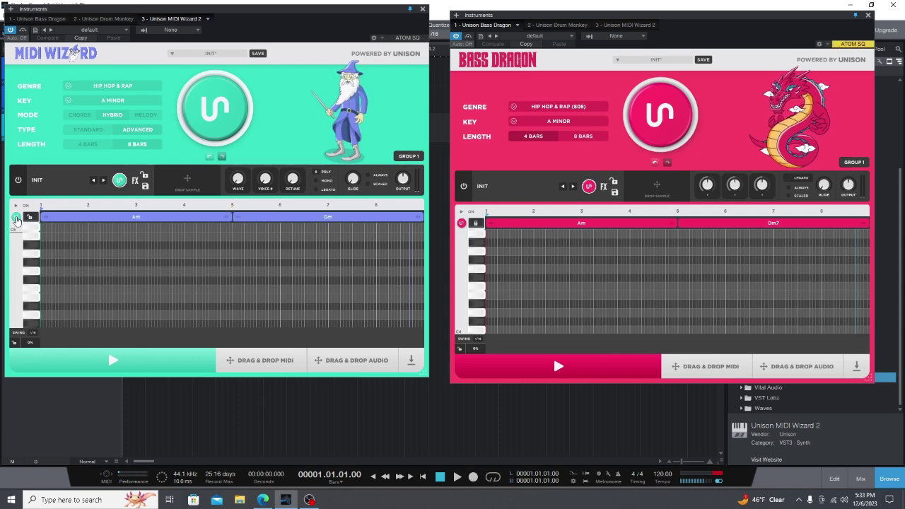
left_click(16, 219)
left_click(16, 219)
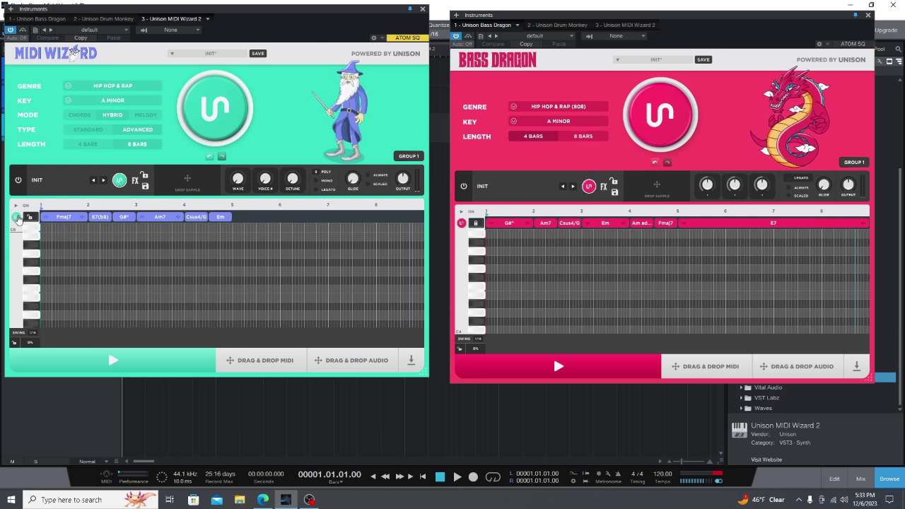
left_click(16, 220)
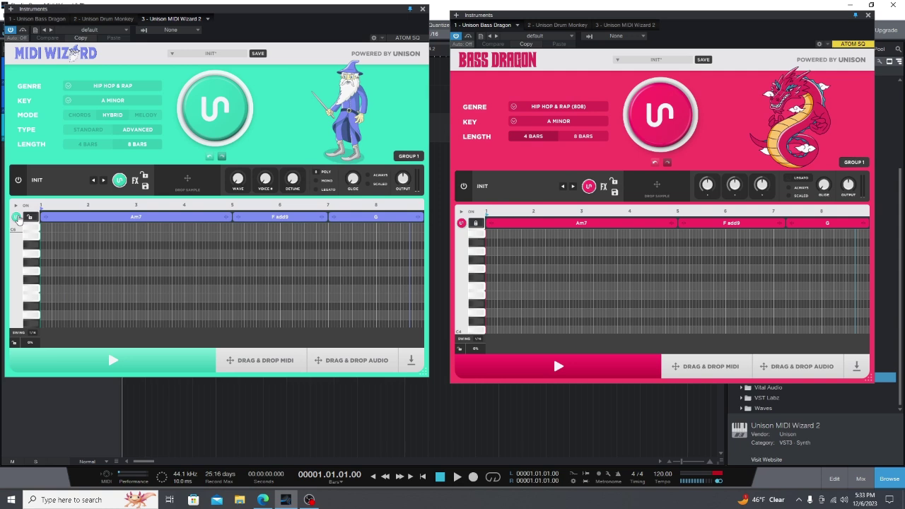
left_click(17, 219)
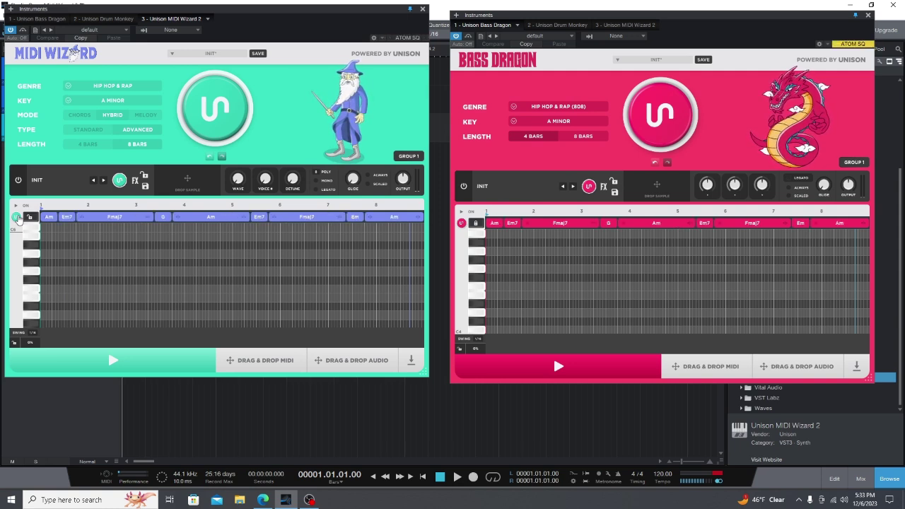
Generate a new A minor chord progression and Hybrid Advanced pattern in MIDI Wizard, and a matching bassline in Bass Dragon.
left_click(16, 219)
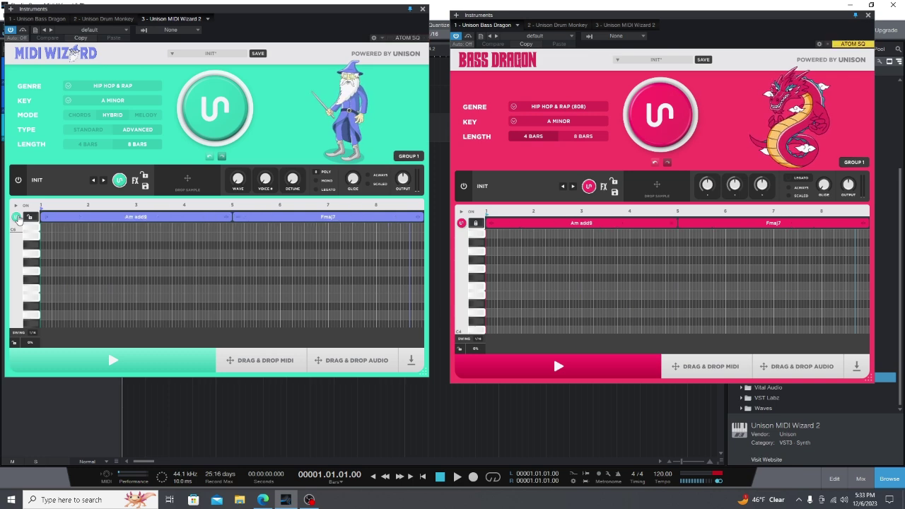
left_click(17, 218)
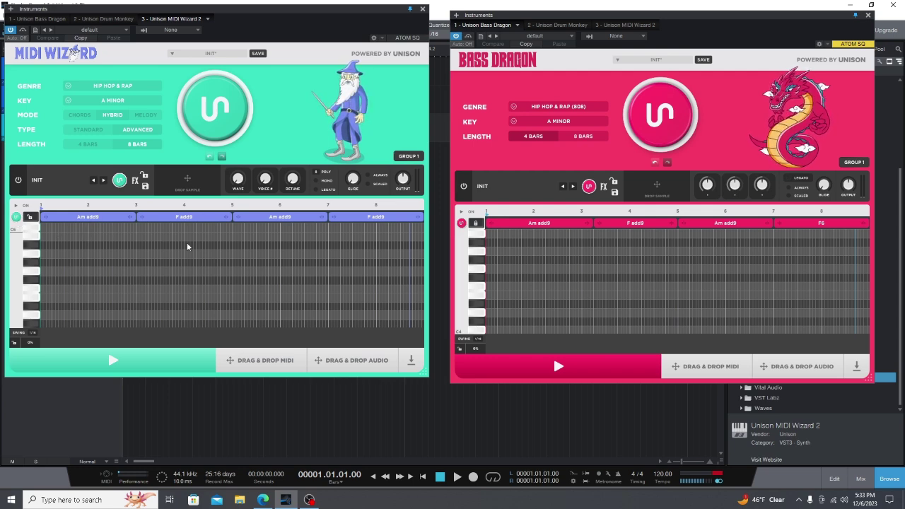
left_click(221, 106)
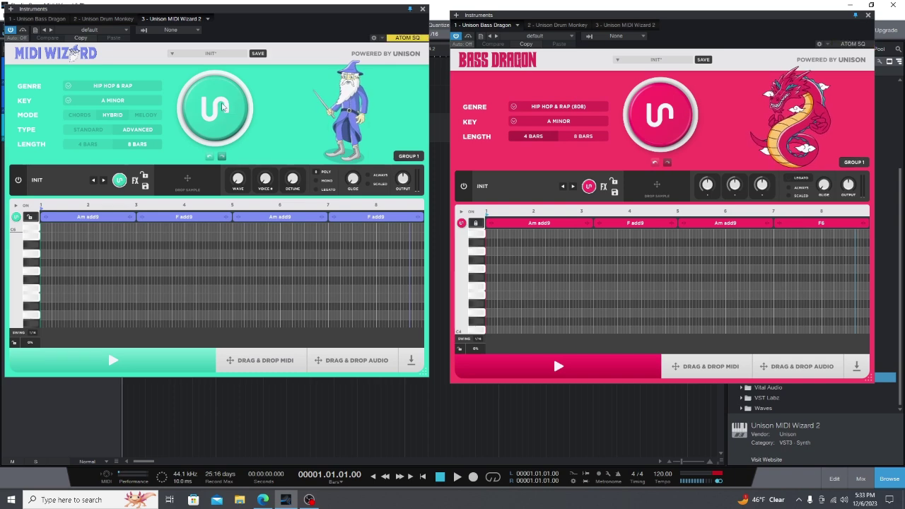
left_click(222, 106)
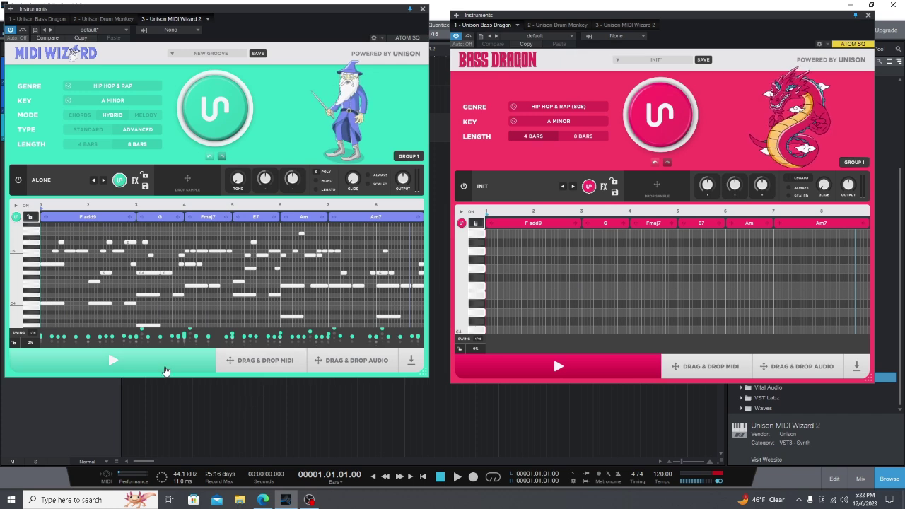
left_click(664, 125)
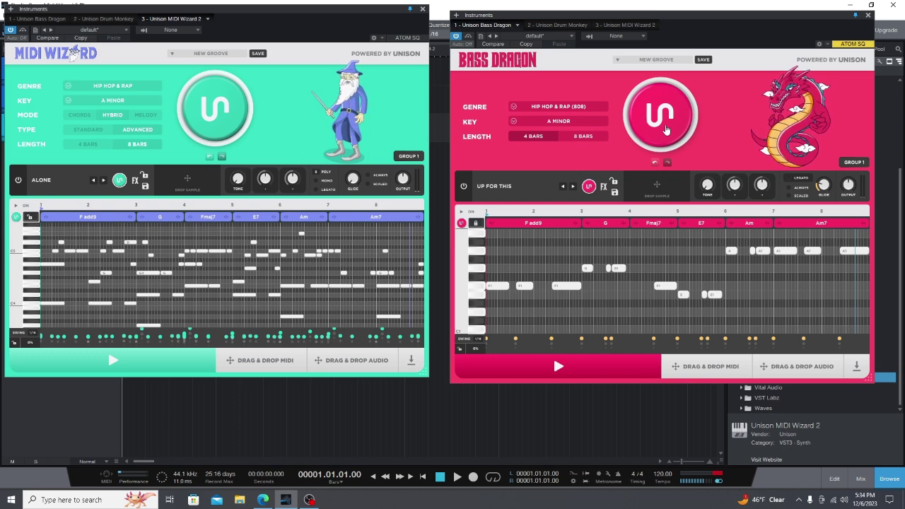
Play both linked instruments together and audition several newly generated Hybrid Advanced patterns from MIDI Wizard.
key("space")
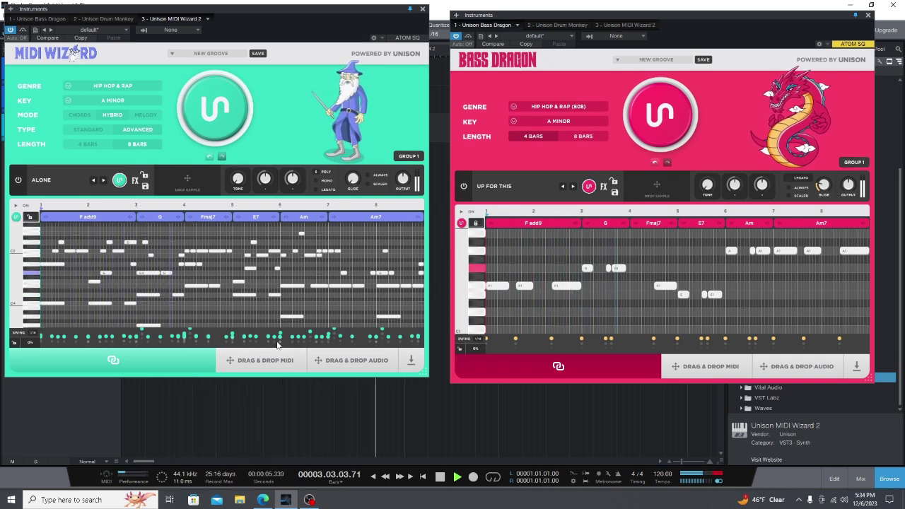
left_click(218, 119)
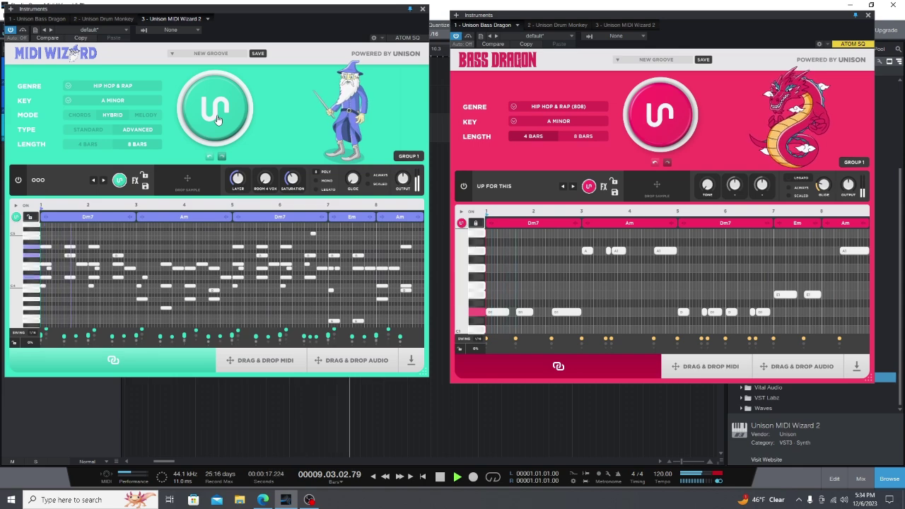
left_click(218, 119)
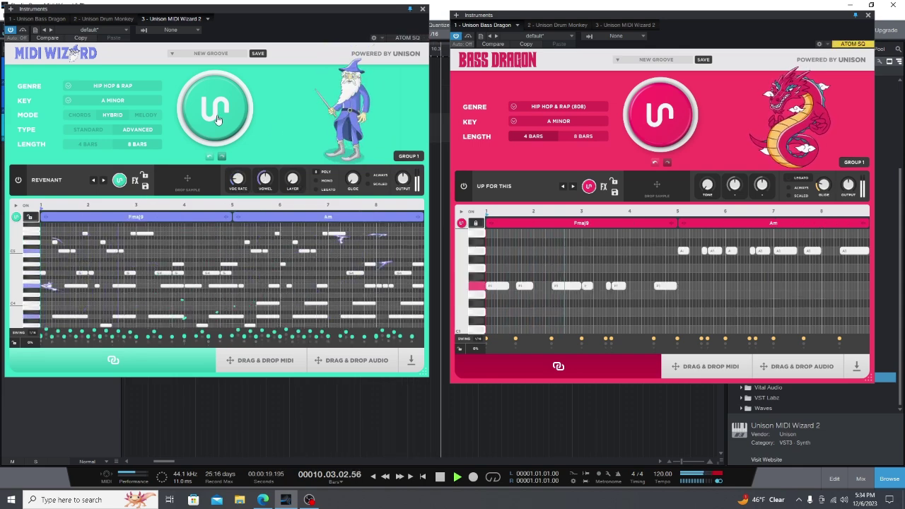
left_click(217, 119)
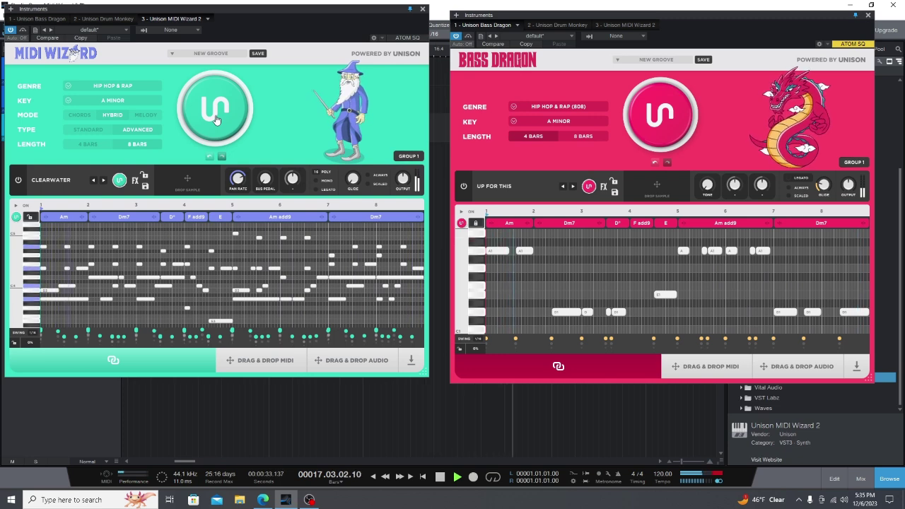
key("space")
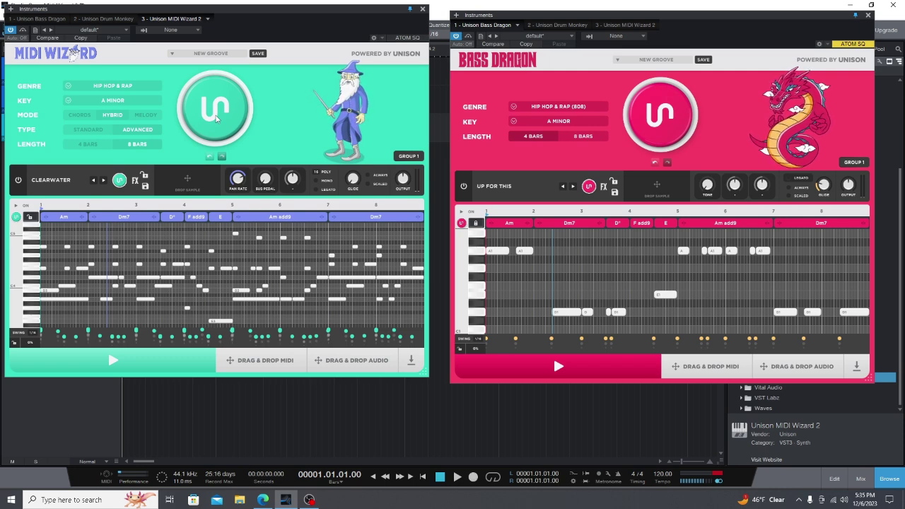
Generate and audition a Hybrid pattern of the Standard type in MIDI Wizard, and return the type to Advanced.
key("space")
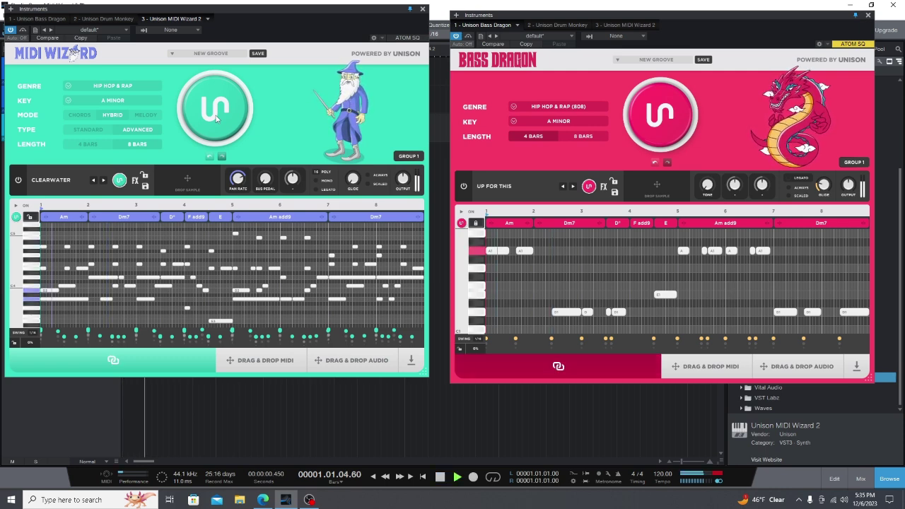
left_click(88, 129)
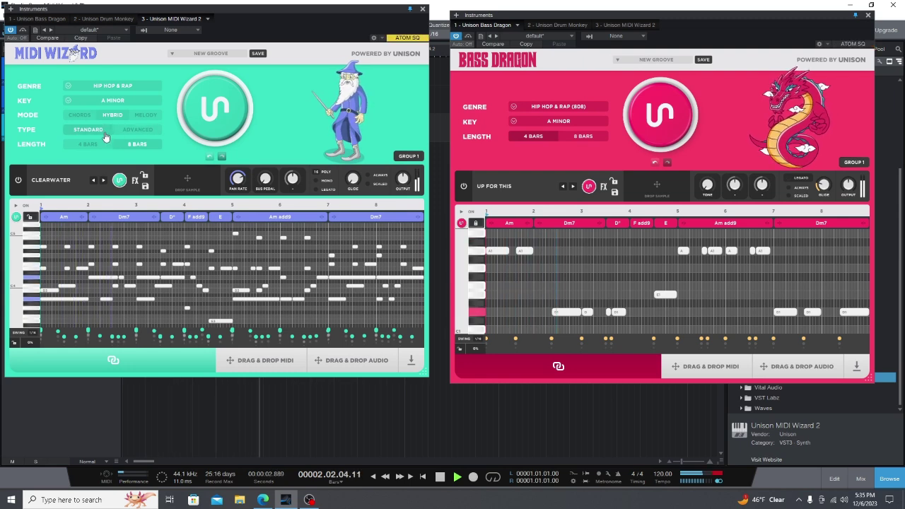
left_click(208, 124)
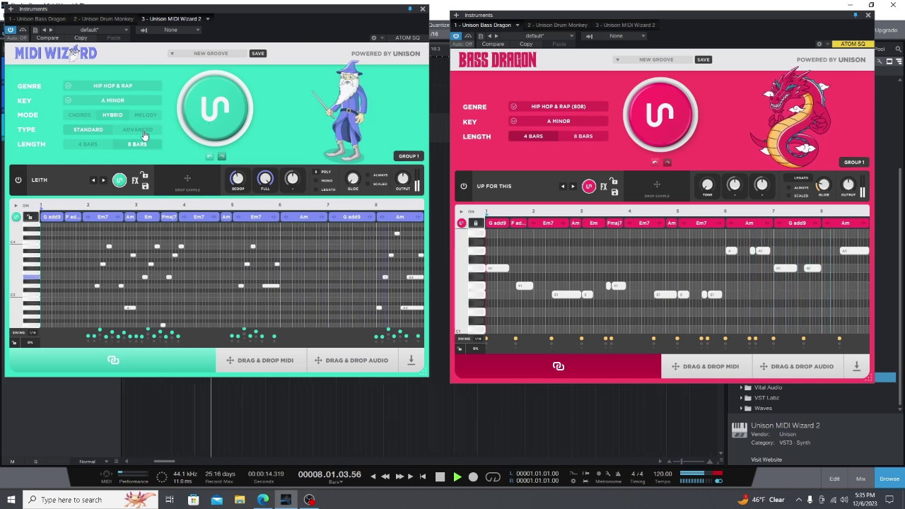
left_click(128, 132)
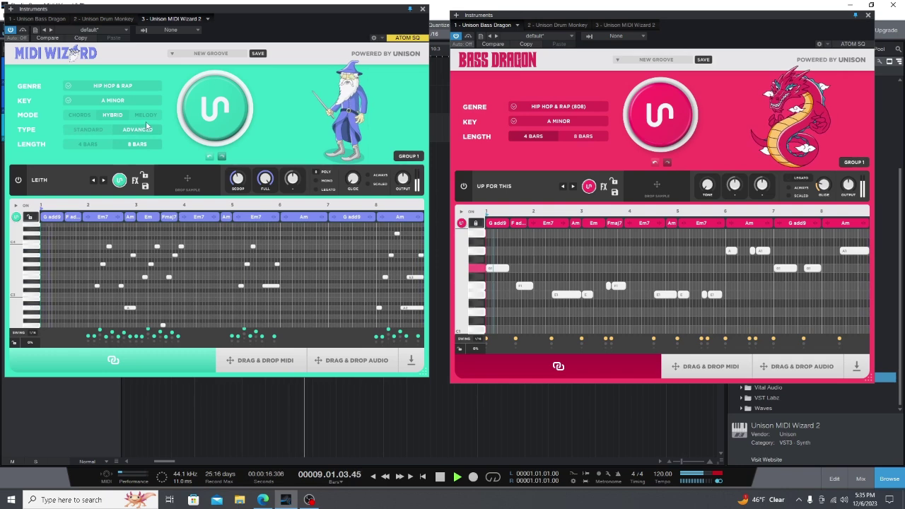
Switch MIDI Wizard to Chords mode with the Full type, and generate and play a sustained chord pattern.
left_click(83, 116)
left_click(87, 128)
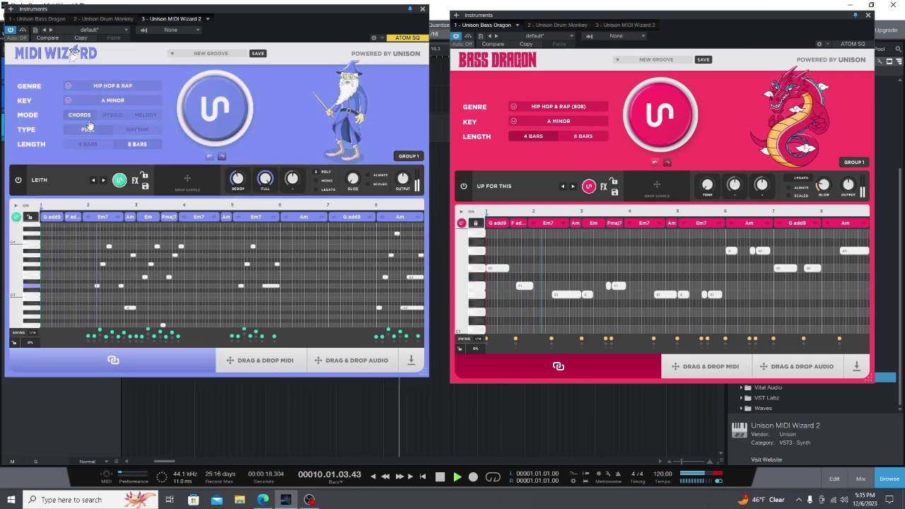
key("space")
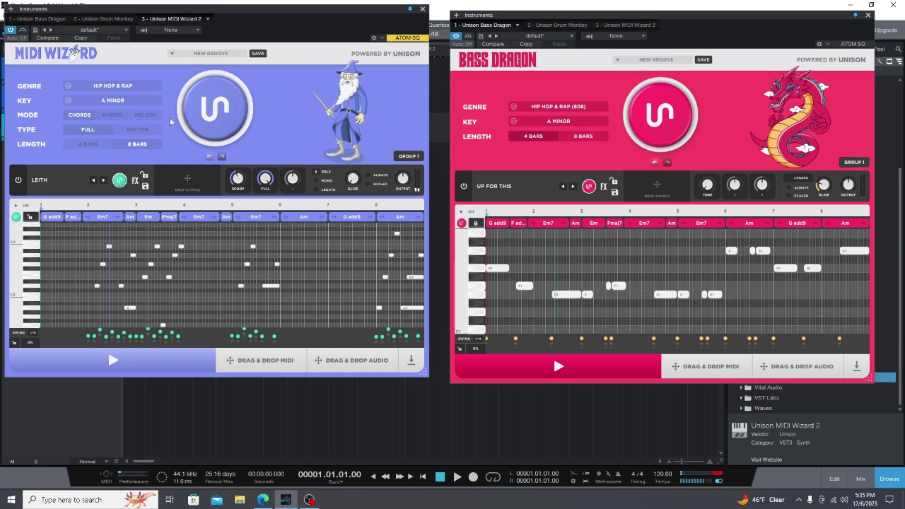
left_click(210, 108)
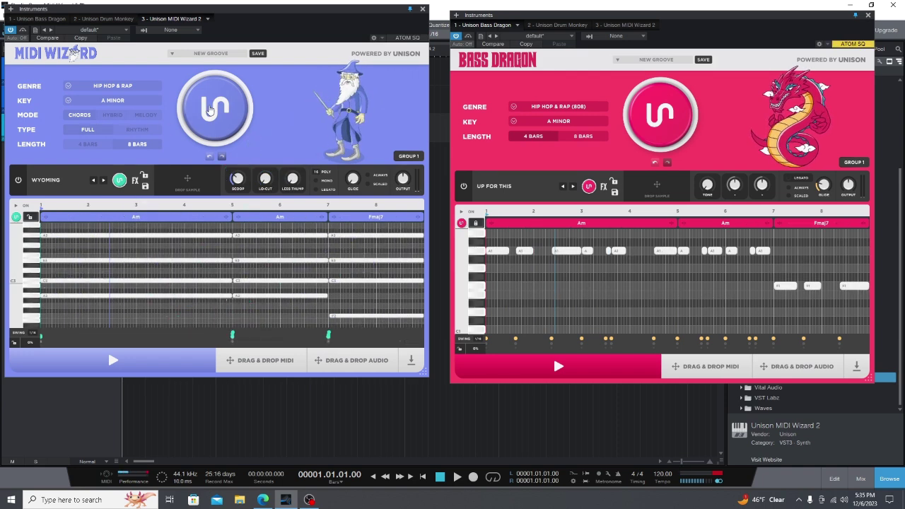
key("space")
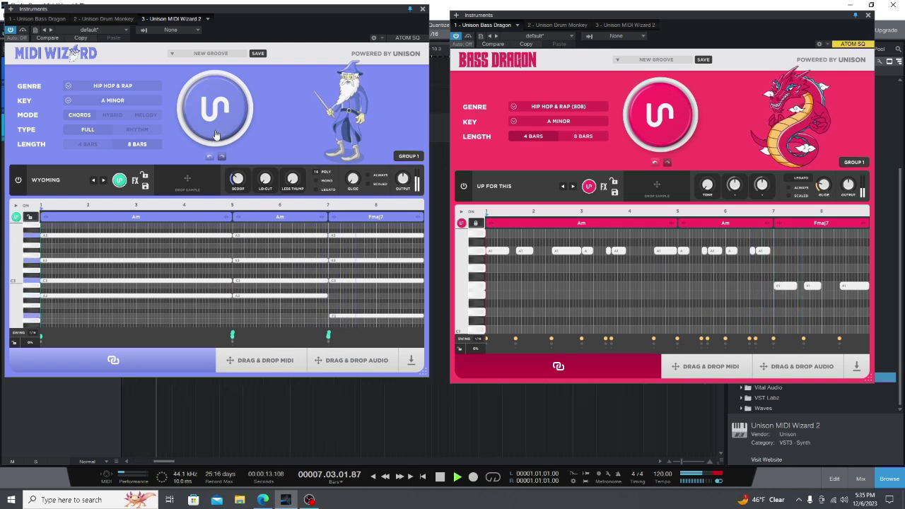
Generate a Rhythm-type chord pattern in MIDI Wizard and audition it with the Grime and Island sounds.
left_click(137, 130)
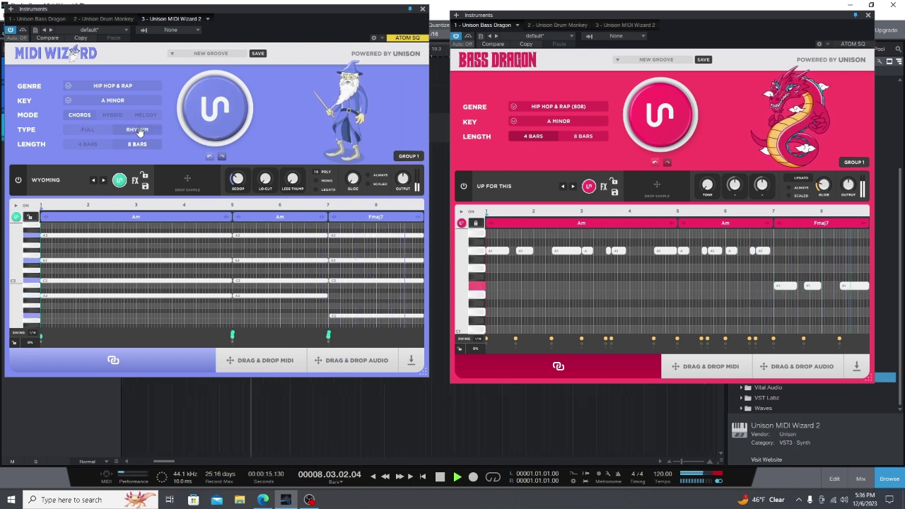
left_click(205, 116)
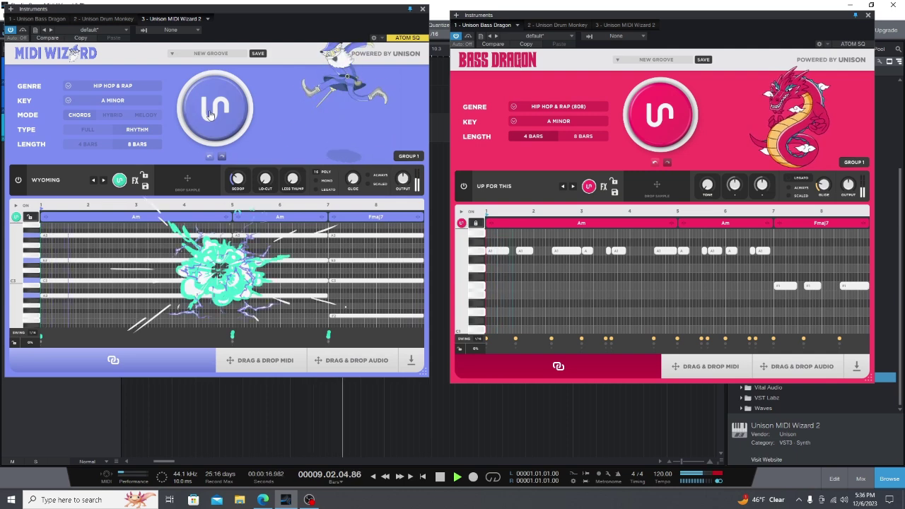
left_click(104, 180)
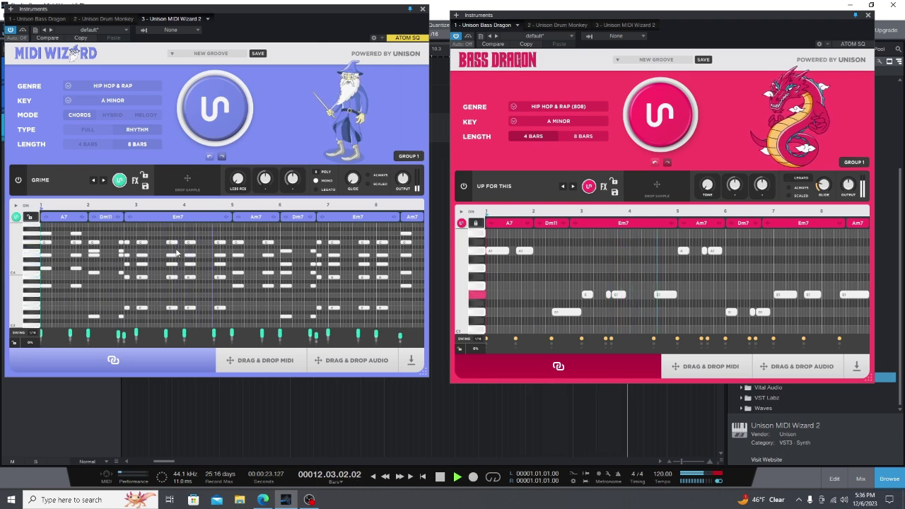
left_click(118, 181)
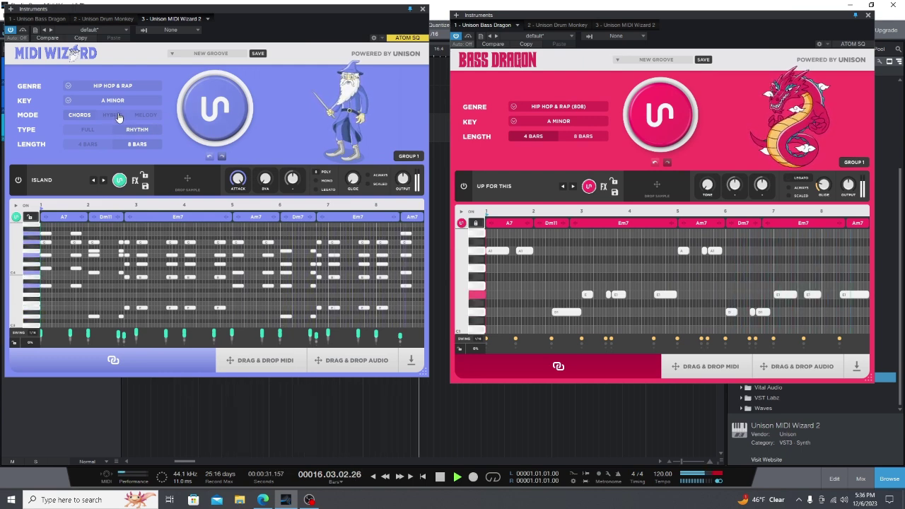
Switch MIDI Wizard to Melody mode and generate a Lead and a Pluck pattern over the bassline.
left_click(146, 116)
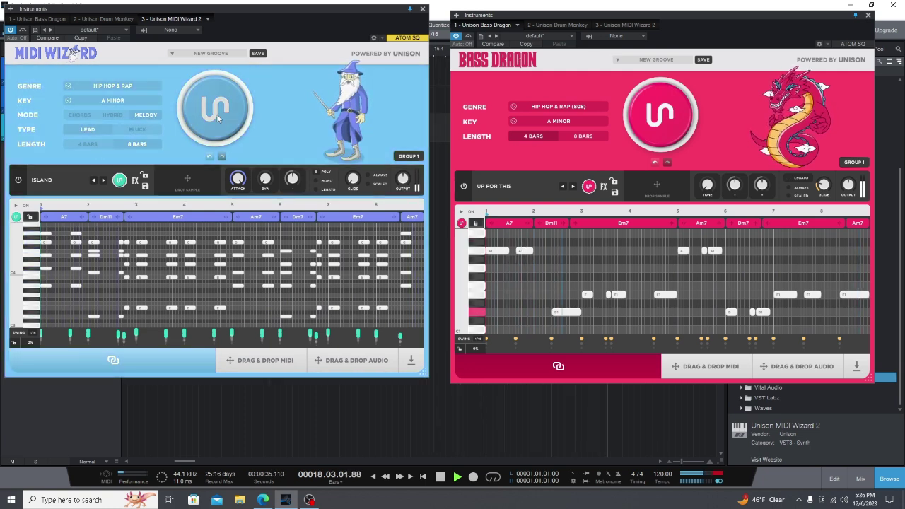
left_click(217, 118)
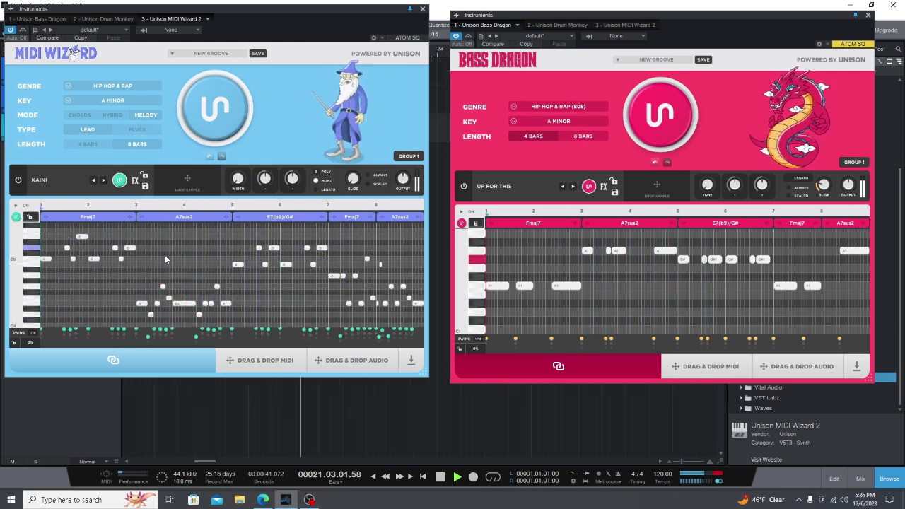
left_click(137, 130)
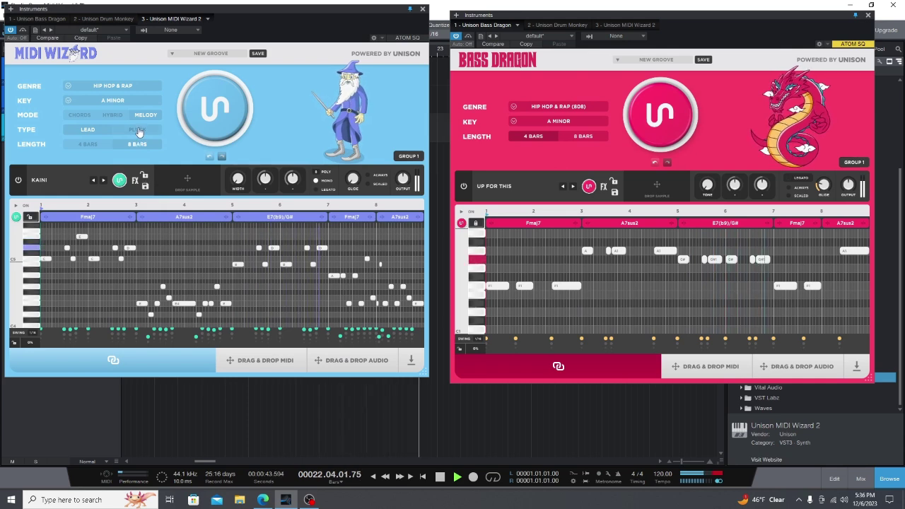
left_click(216, 122)
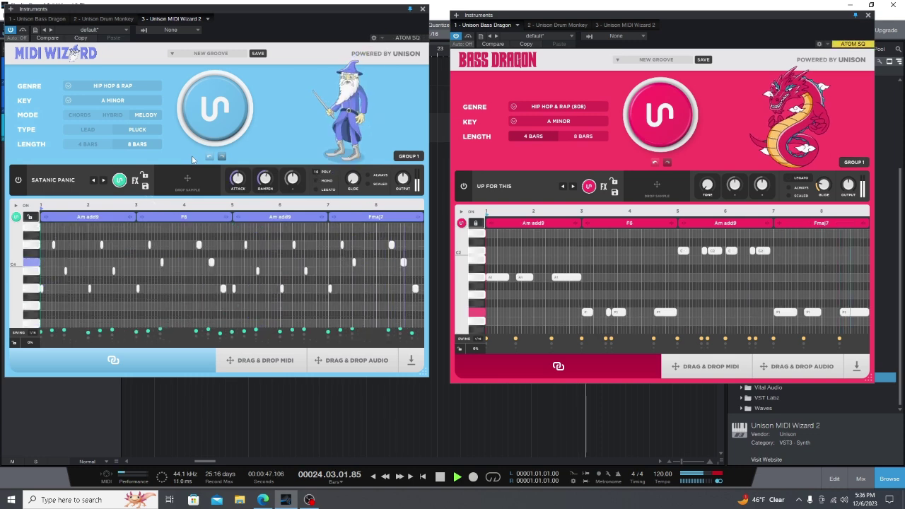
Audition the pluck melody with the Satin, Sky Blue and Speakeasy sounds.
left_click(103, 180)
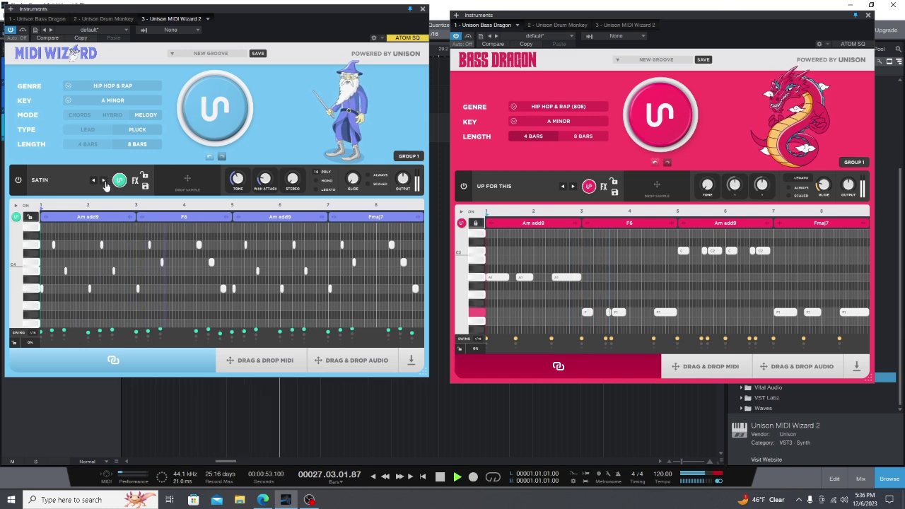
left_click(103, 181)
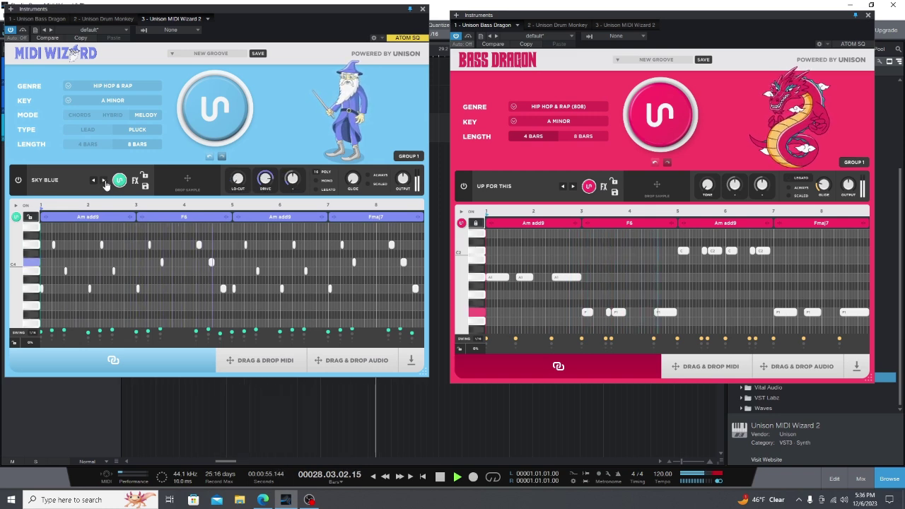
left_click(105, 181)
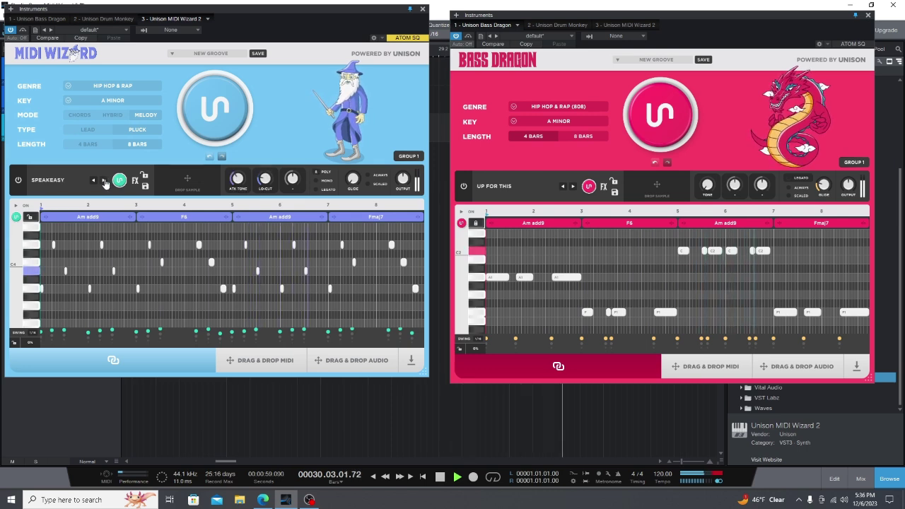
Generate a Hybrid Advanced pattern in MIDI Wizard and cycle its sound through Jnana and Lonely Hills to Oklahoma.
left_click(116, 115)
left_click(225, 125)
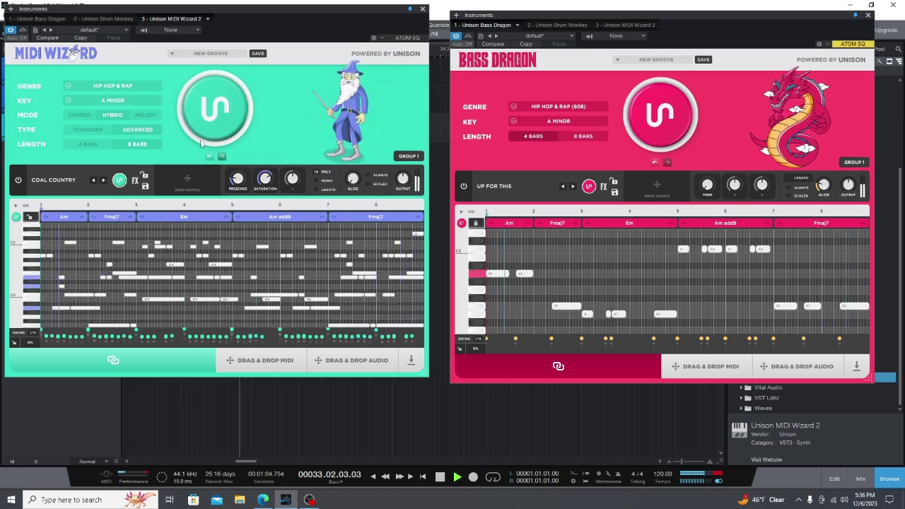
left_click(103, 180)
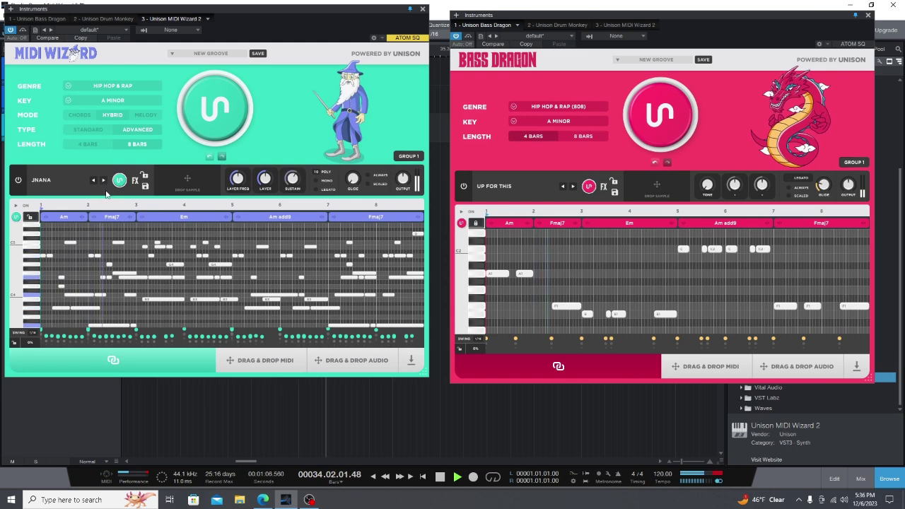
left_click(103, 180)
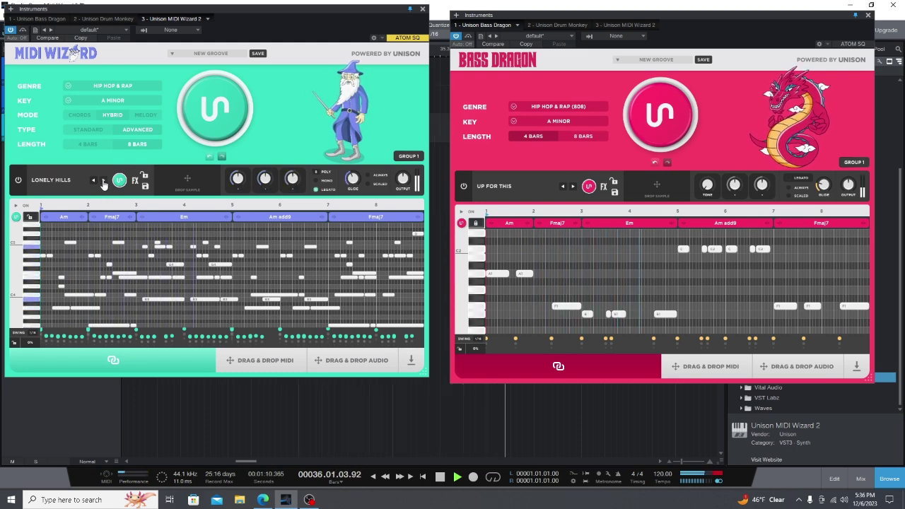
left_click(104, 180)
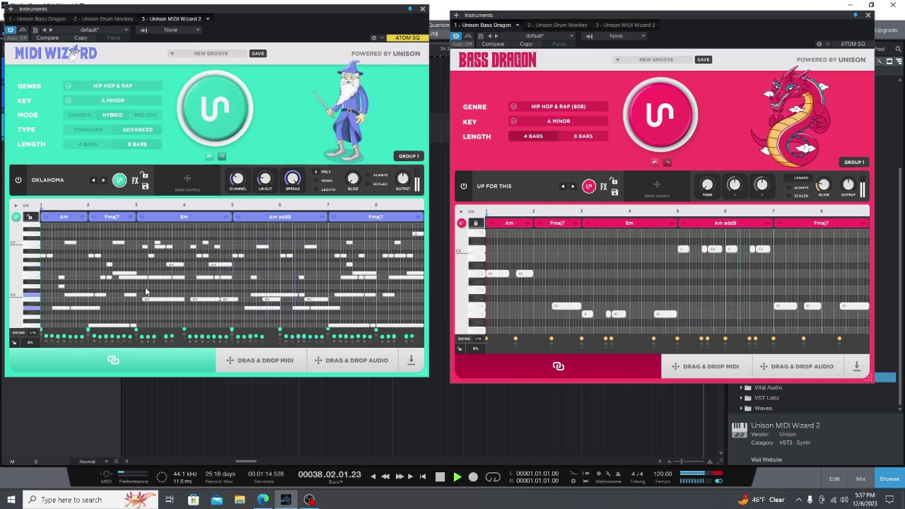
Stop playback and close the MIDI Wizard instrument window.
key("space")
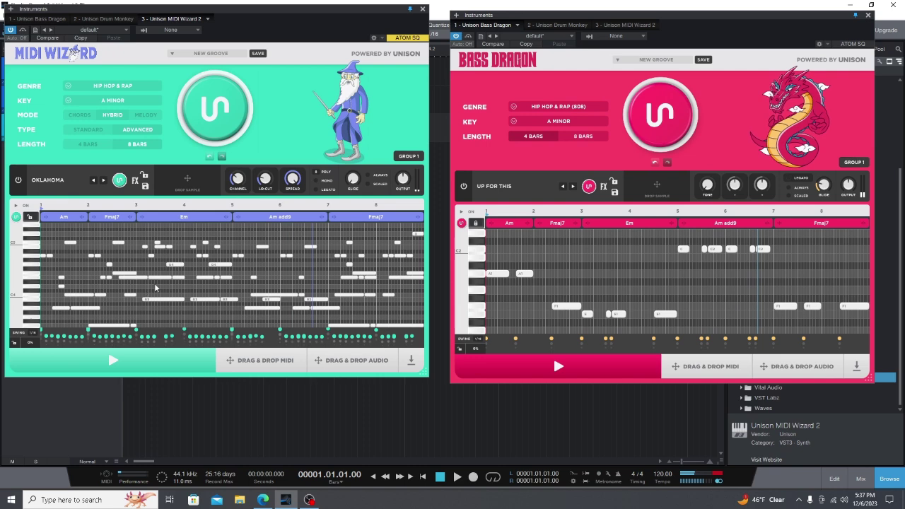
left_click(423, 10)
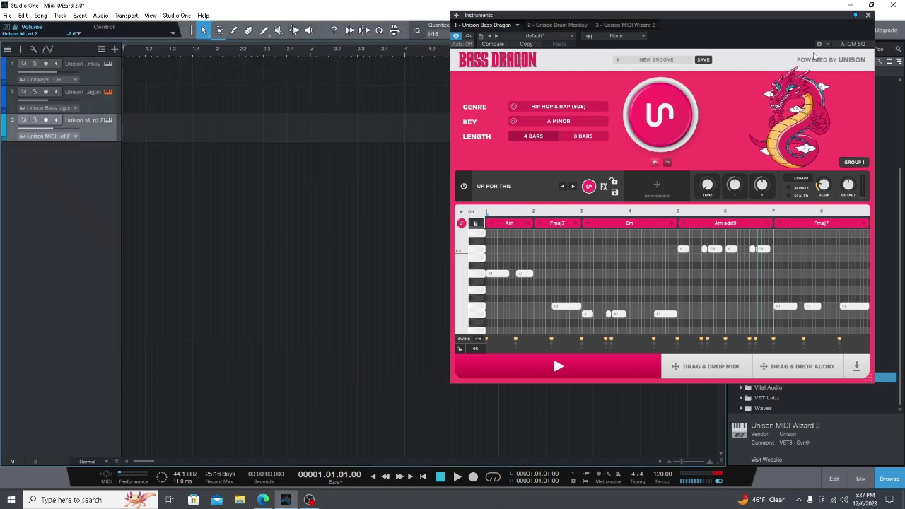
Close the Bass Dragon window, open Drum Monkey, set its genre to Synthwave & Synth-Pop and generate a beat.
left_click(867, 15)
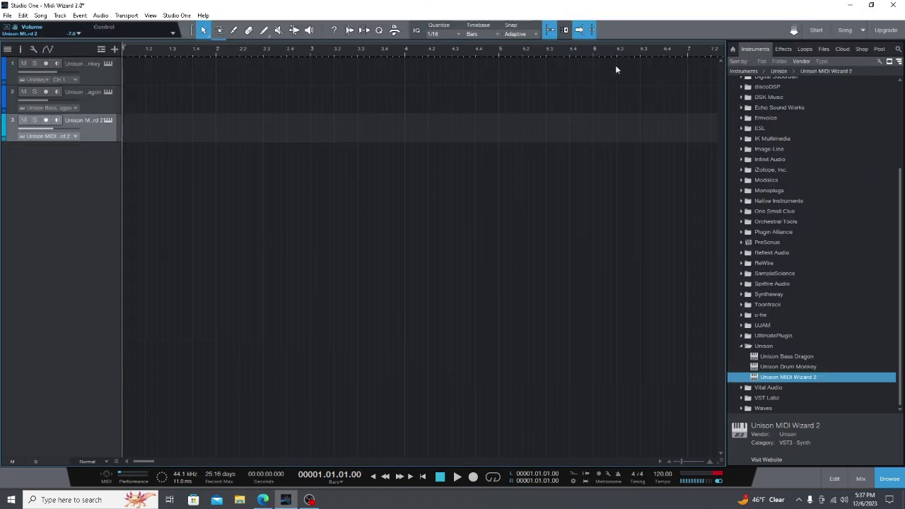
left_click(109, 62)
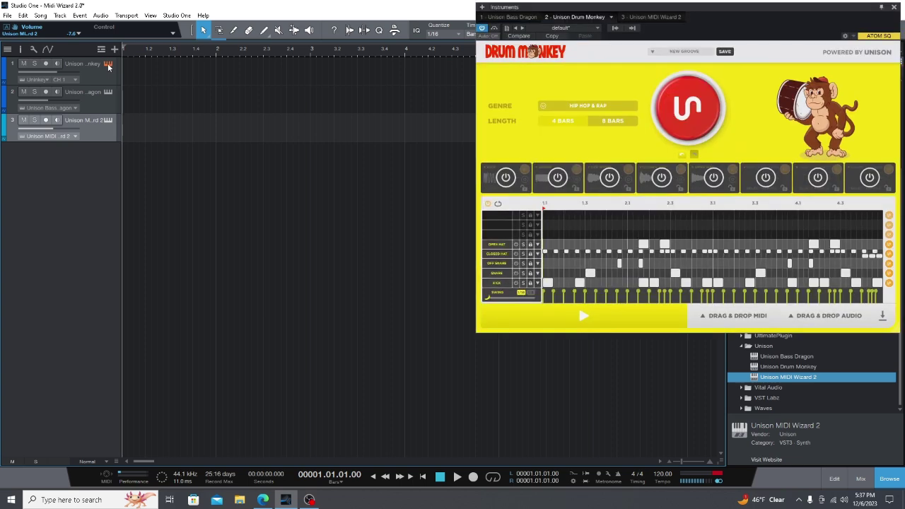
left_click(587, 106)
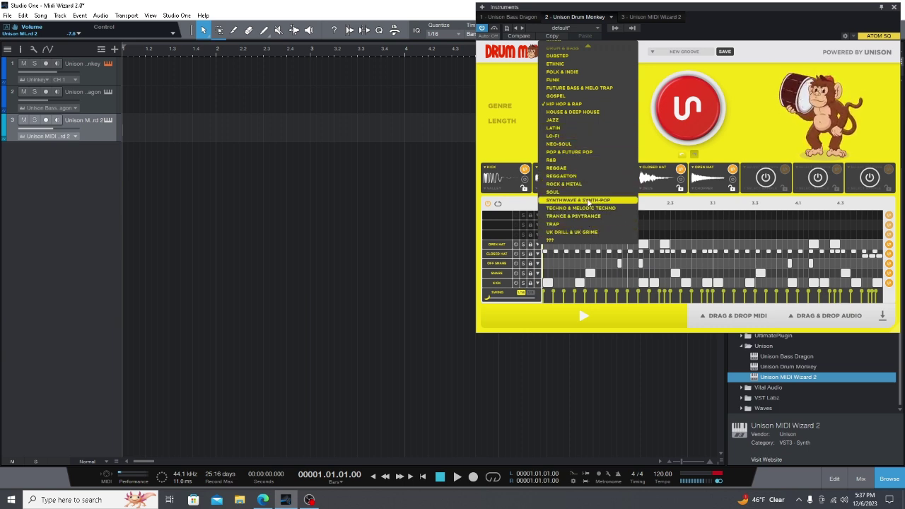
left_click(588, 200)
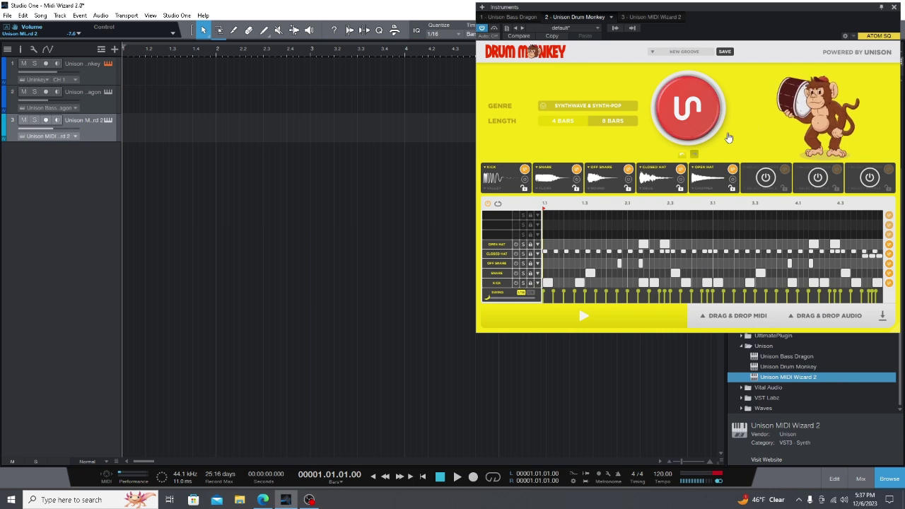
left_click(705, 122)
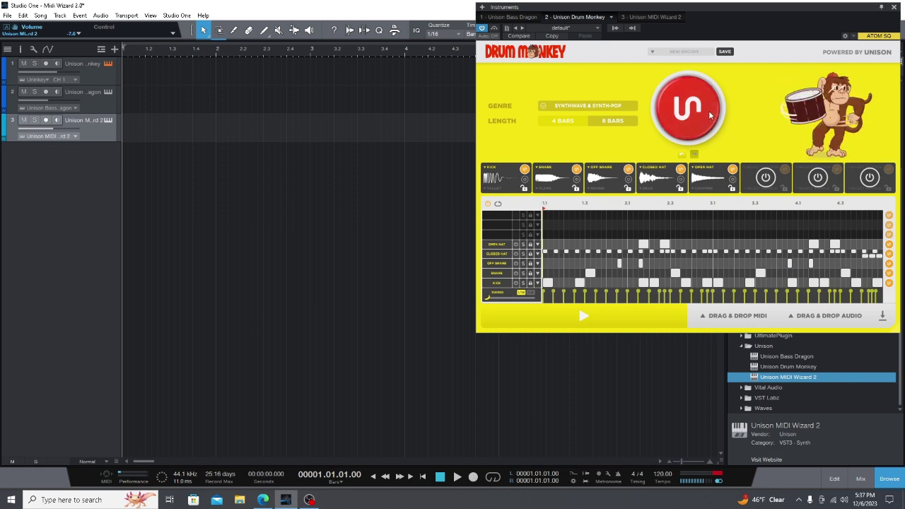
left_click(695, 107)
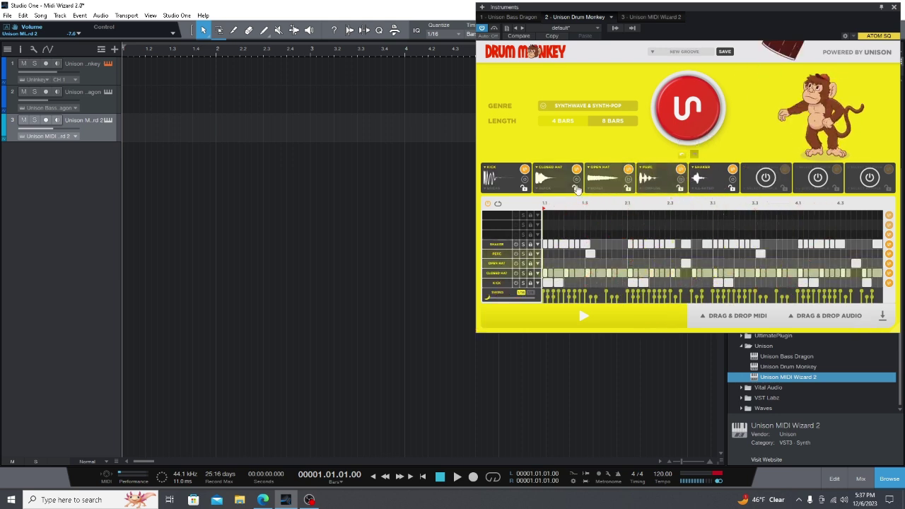
Solo the Drum Monkey track, play the beat, generate another one during playback, and stop and unsolo the track.
left_click(34, 64)
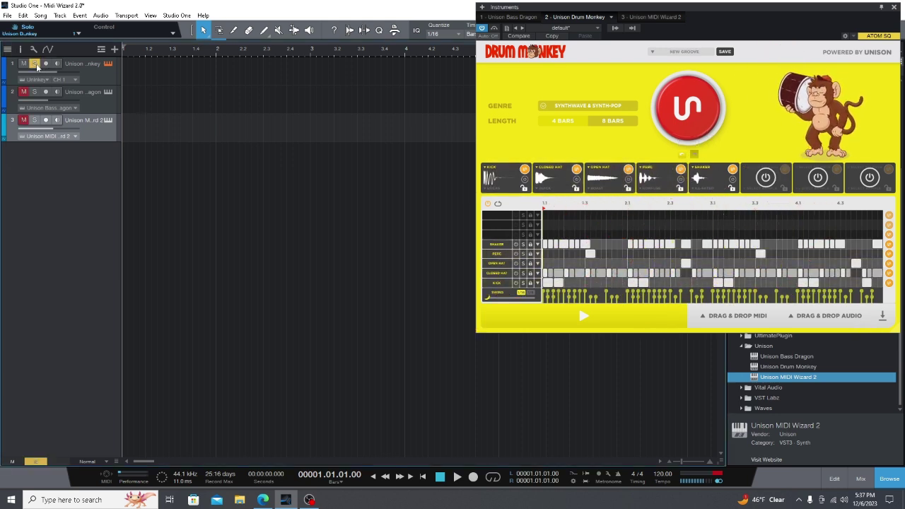
left_click(583, 316)
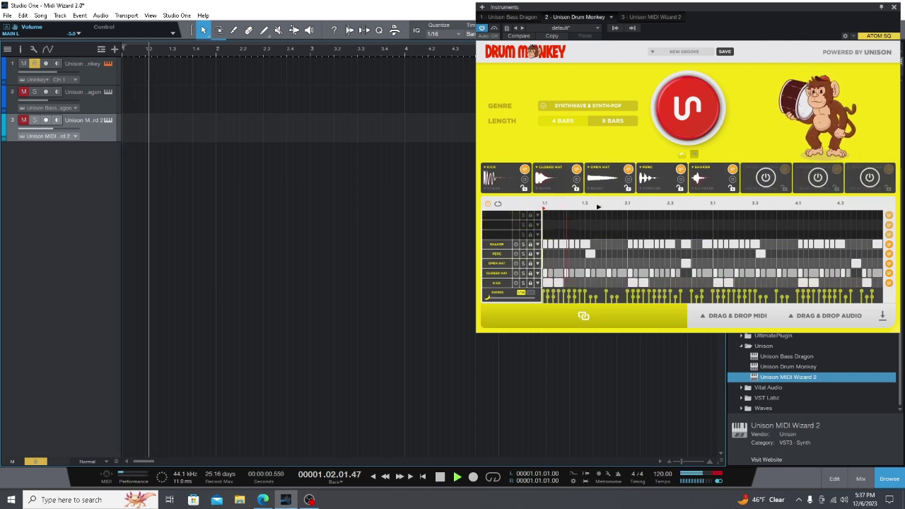
left_click(697, 114)
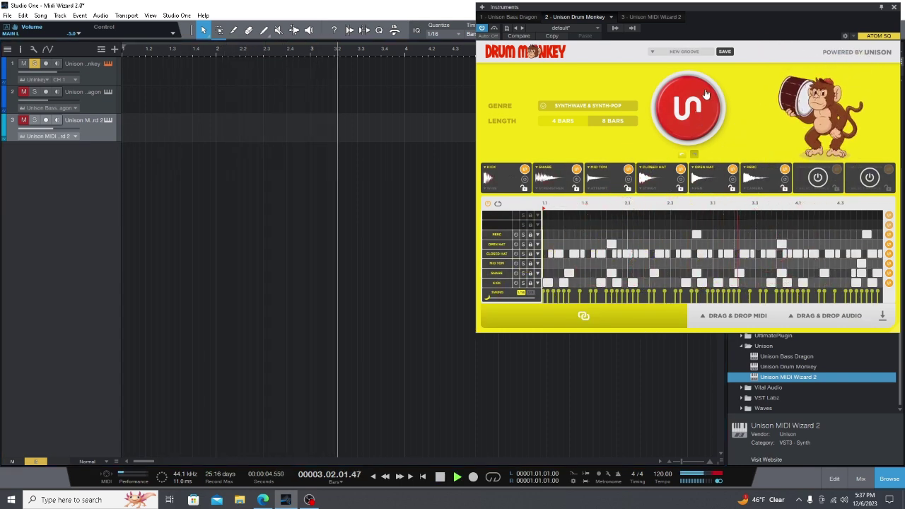
left_click(598, 123)
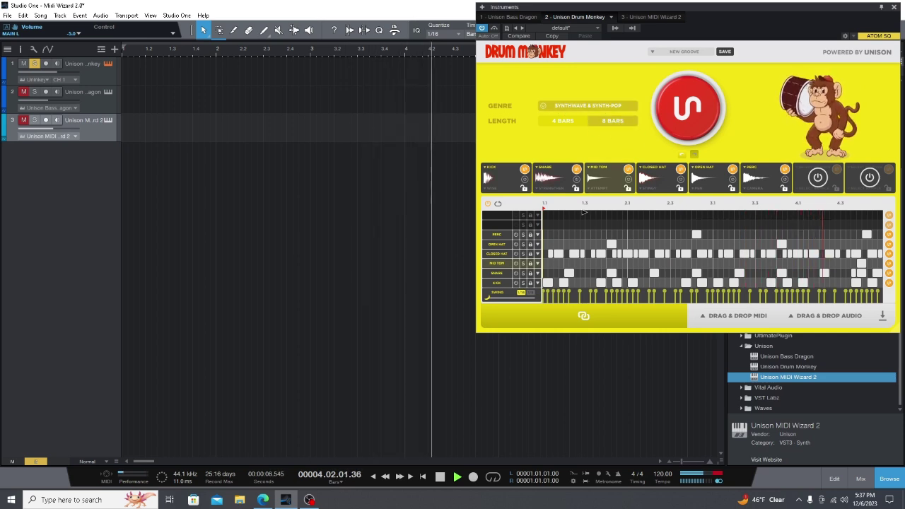
key("space")
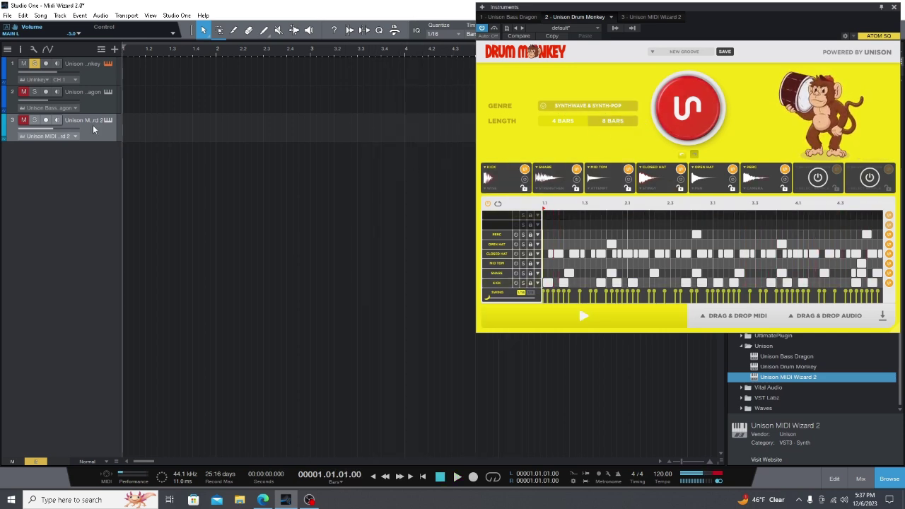
left_click(35, 63)
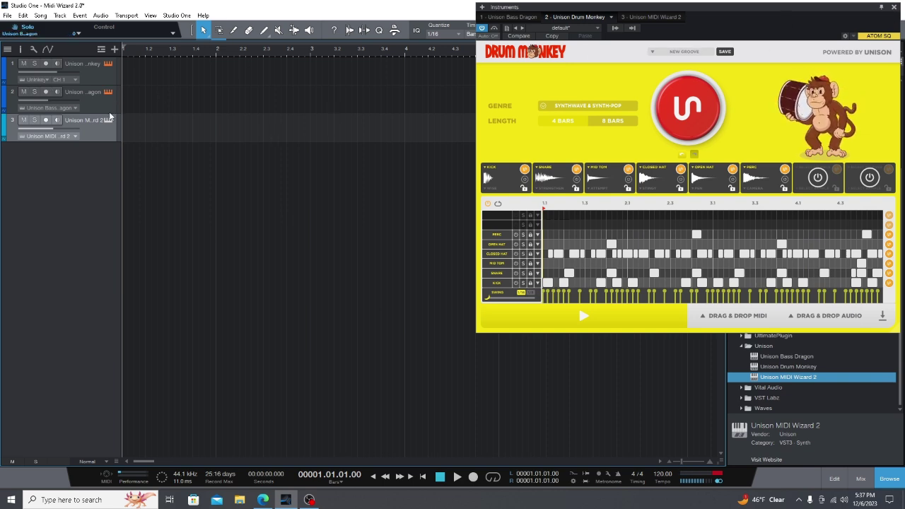
Reopen the Bass Dragon and MIDI Wizard windows, set both genres to Synthwave & Synth-Pop and generate a Hybrid Advanced pattern.
left_click(109, 121)
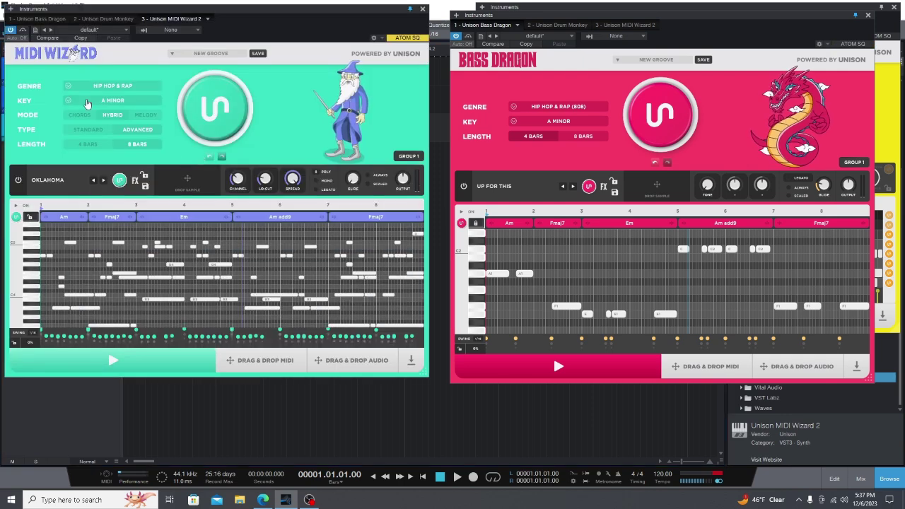
left_click(131, 87)
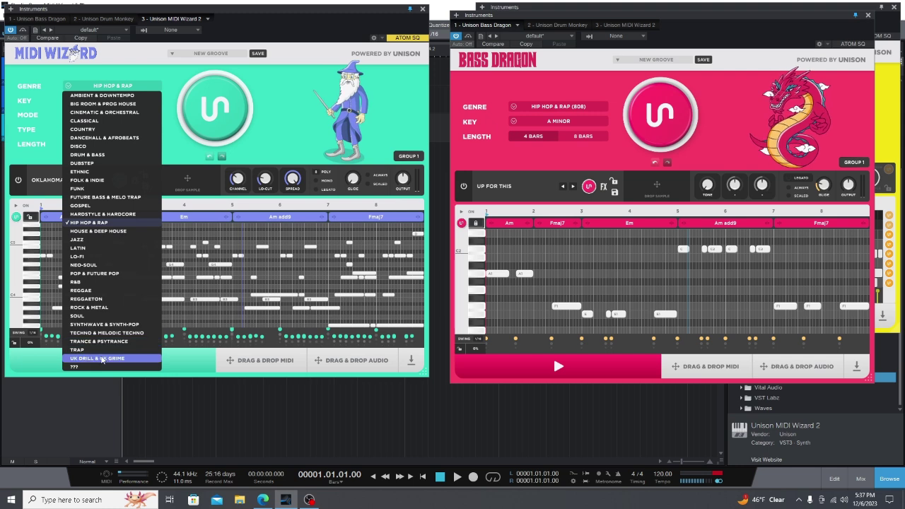
left_click(90, 326)
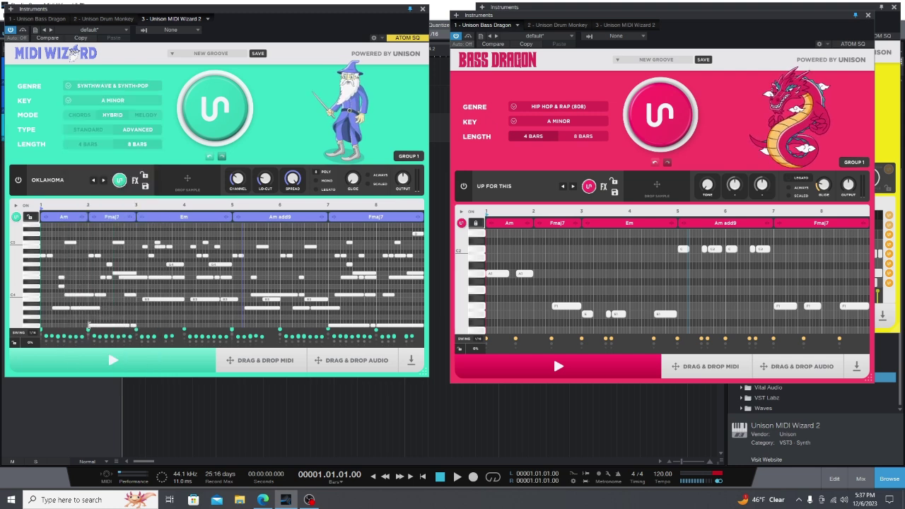
left_click(536, 107)
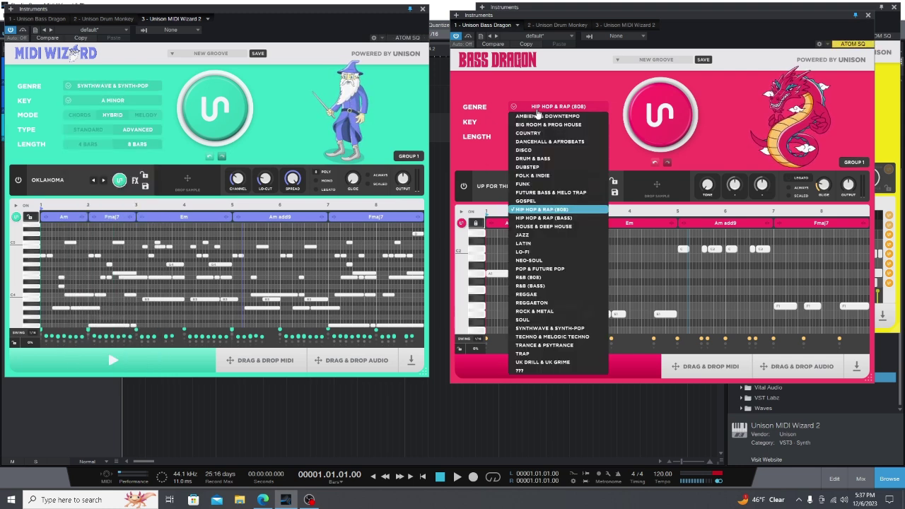
left_click(557, 329)
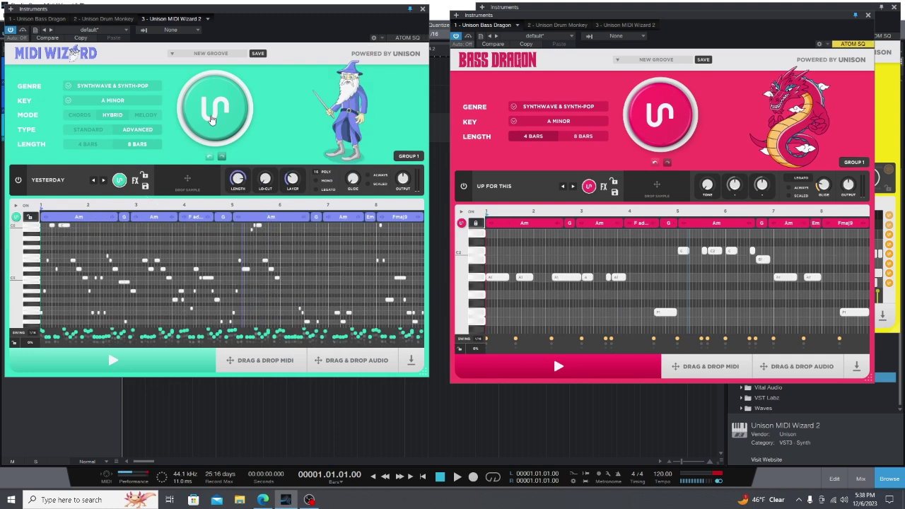
Play the linked instruments, switch MIDI Wizard to the next sound, and generate two new hybrid patterns.
key("space")
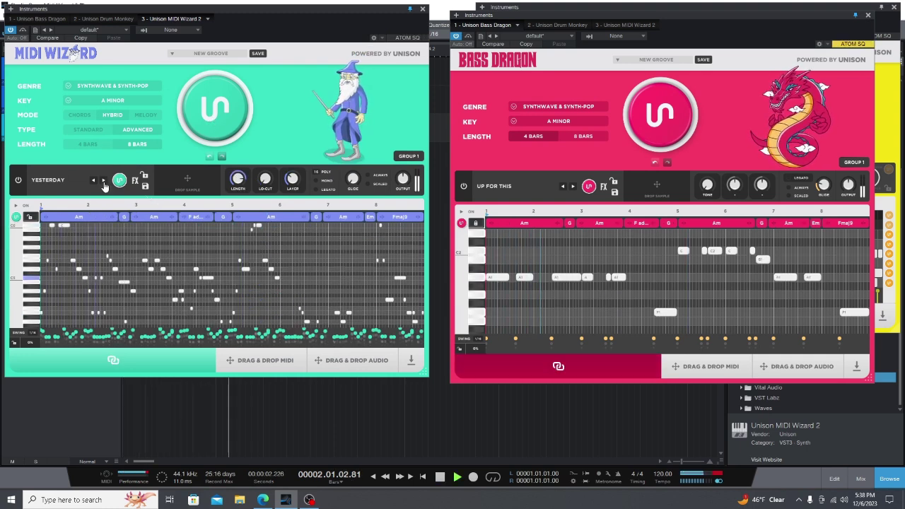
left_click(103, 180)
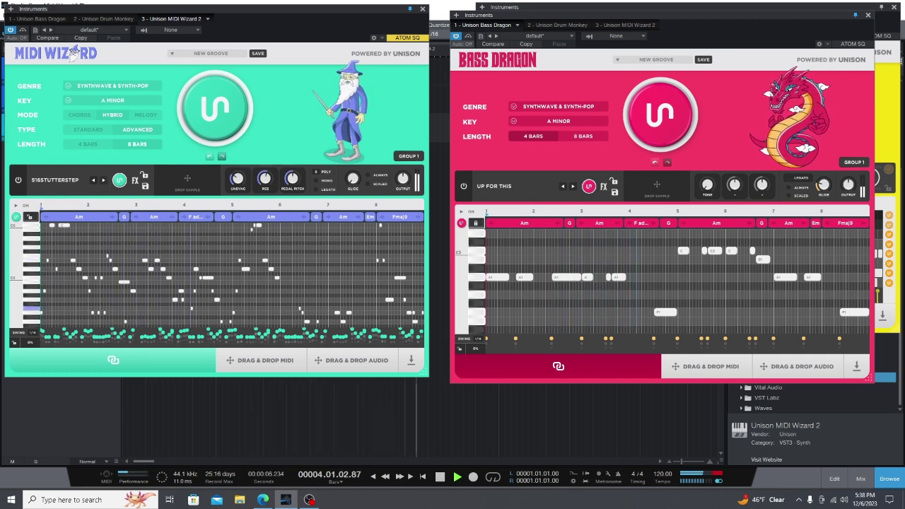
left_click(215, 131)
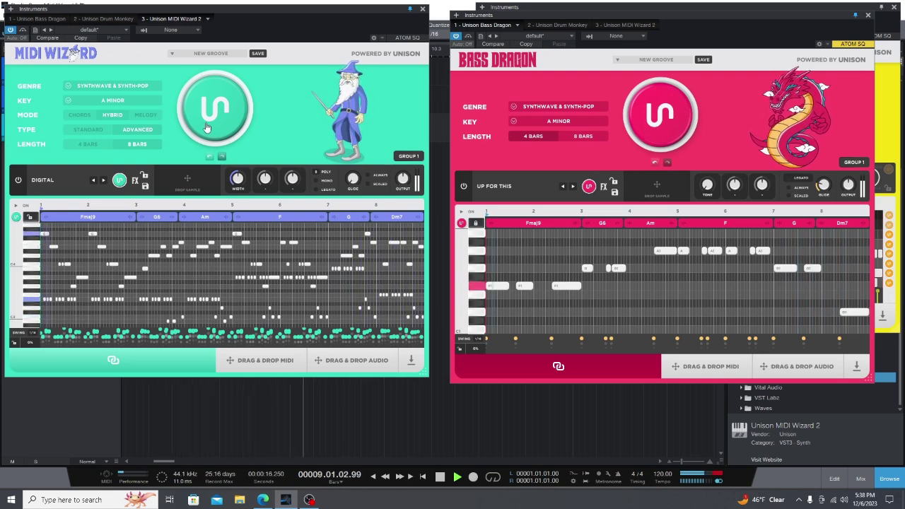
left_click(205, 125)
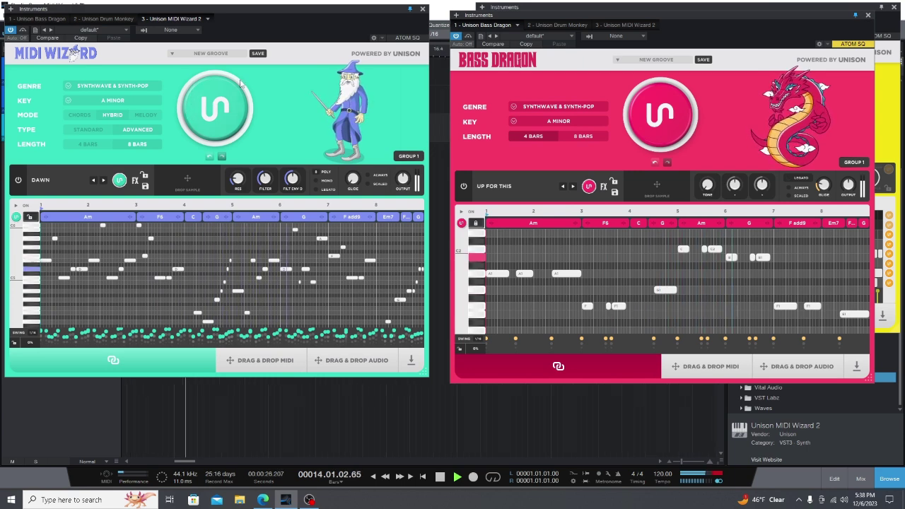
Bring Drum Monkey to the front, generate a new Synthwave & Synth-Pop beat during playback and close its window.
left_click(700, 9)
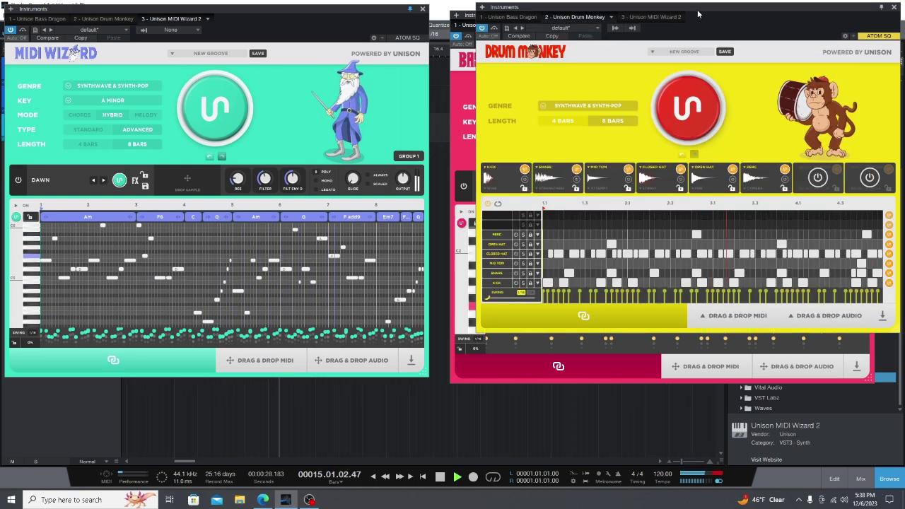
left_click(682, 123)
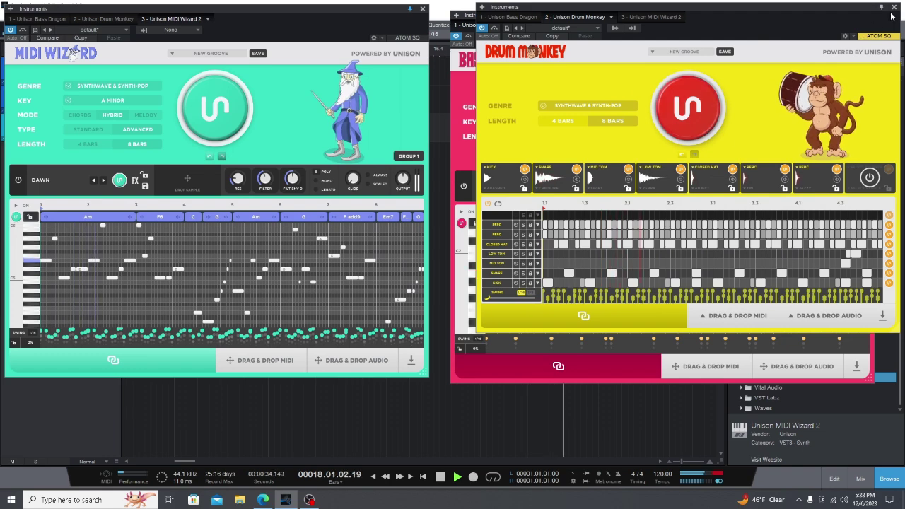
left_click(895, 9)
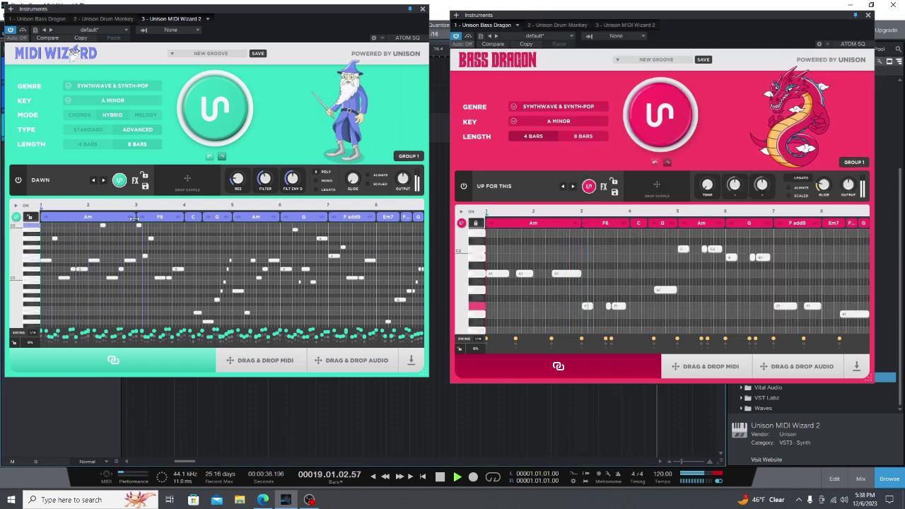
Generate three more hybrid patterns in MIDI Wizard over the new beat and stop playback.
left_click(213, 107)
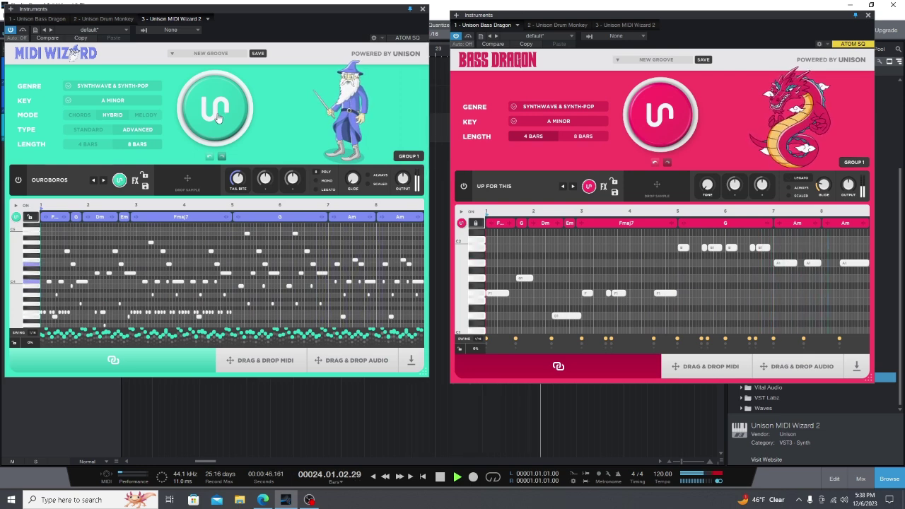
left_click(218, 118)
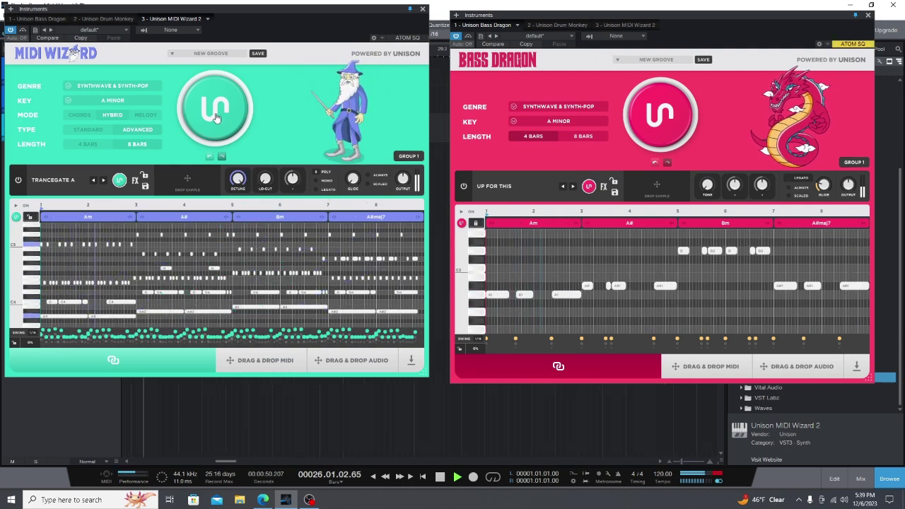
left_click(217, 117)
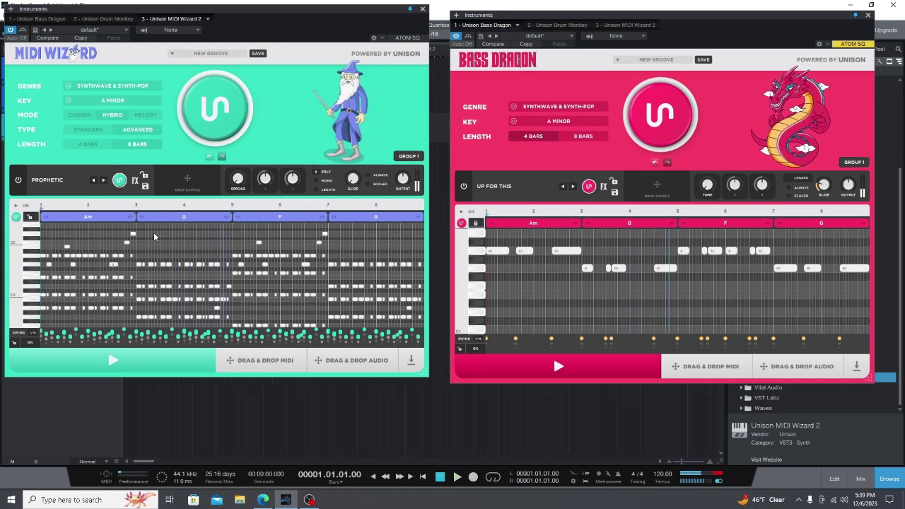
Regenerate only MIDI Wizard's chord progression twice, audition it, and generate a complete new hybrid pattern before stopping playback.
left_click(18, 220)
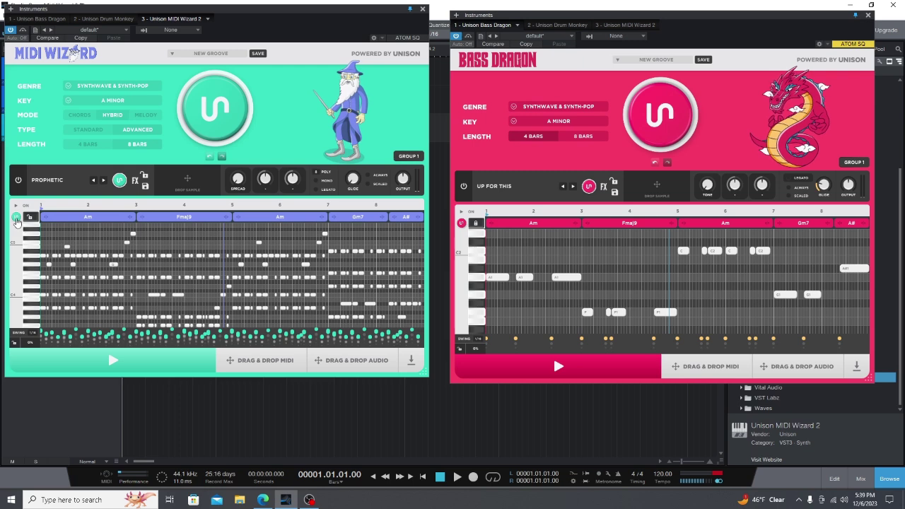
left_click(18, 220)
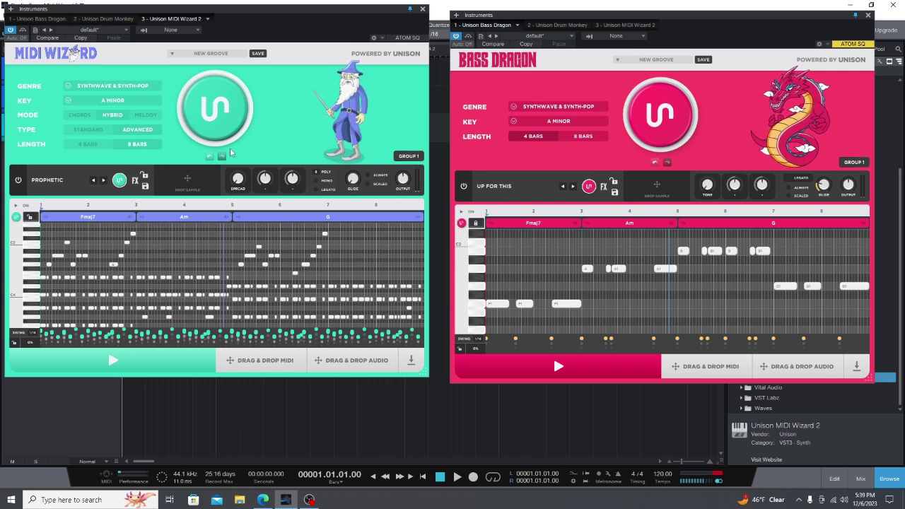
key("space")
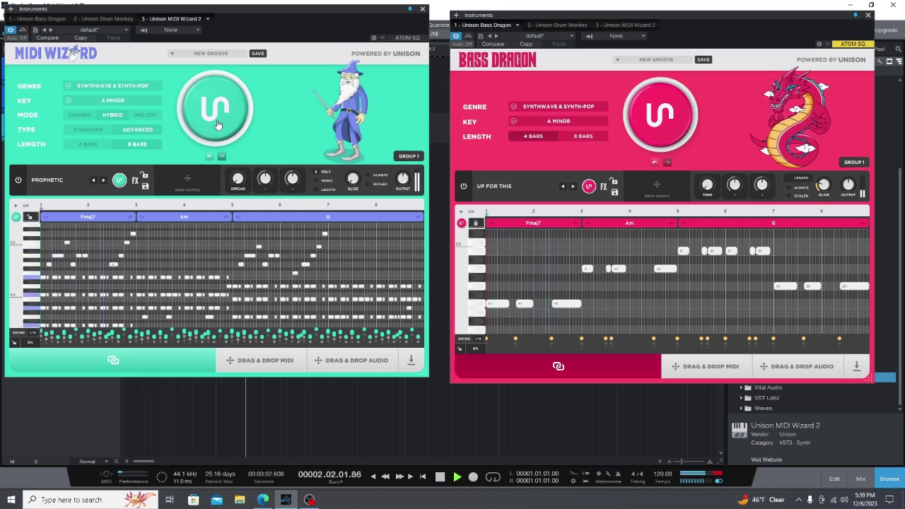
left_click(217, 120)
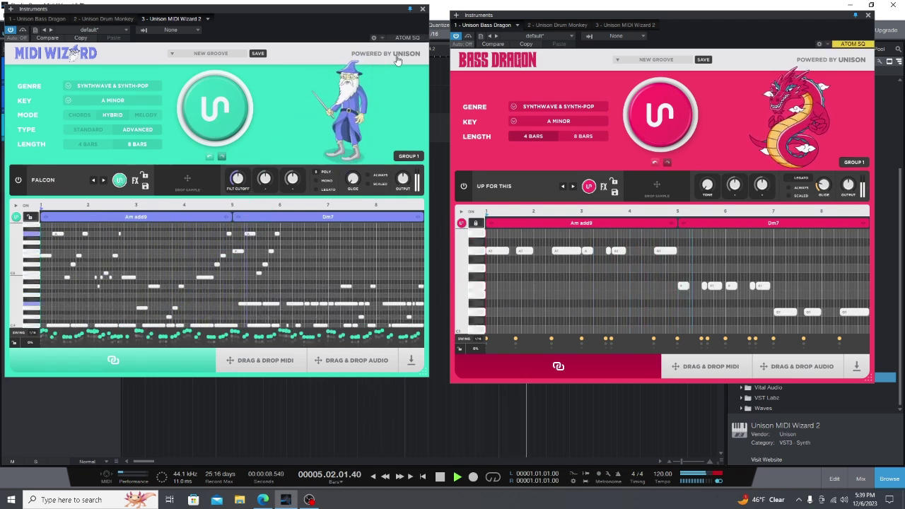
key("space")
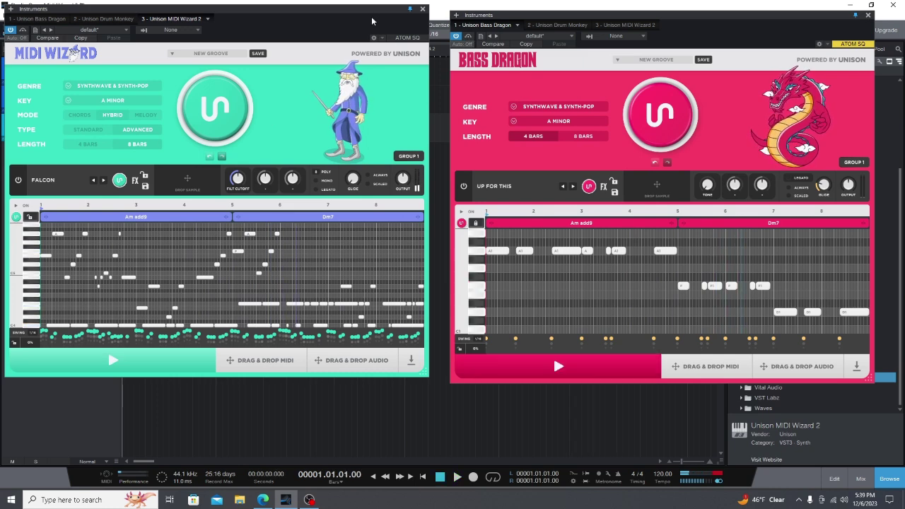
Move the MIDI Wizard window lower to uncover the track list and bring up the Drum Monkey window beside it.
left_click_drag(378, 13, 378, 55)
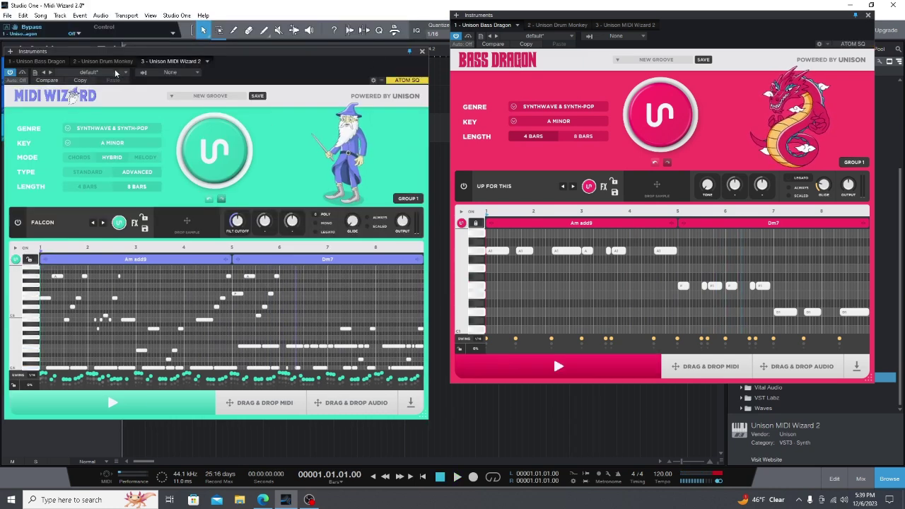
left_click_drag(177, 54, 172, 75)
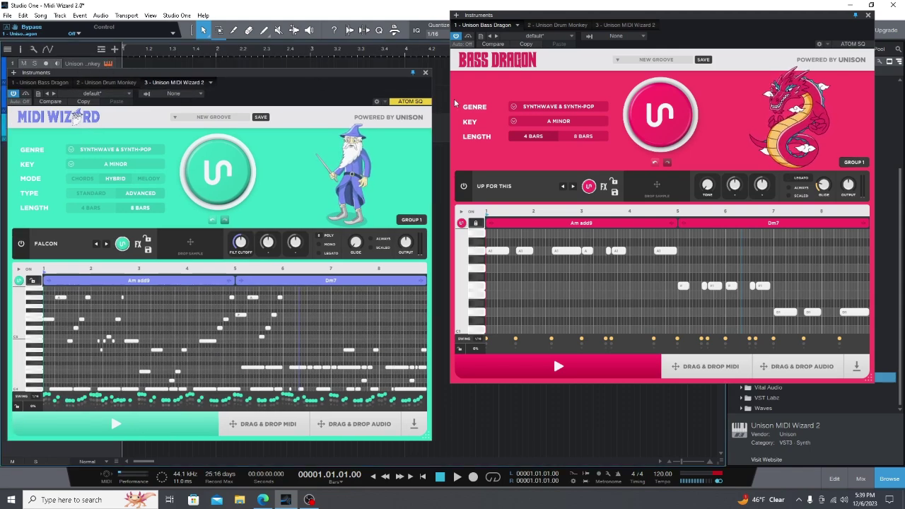
key("Down")
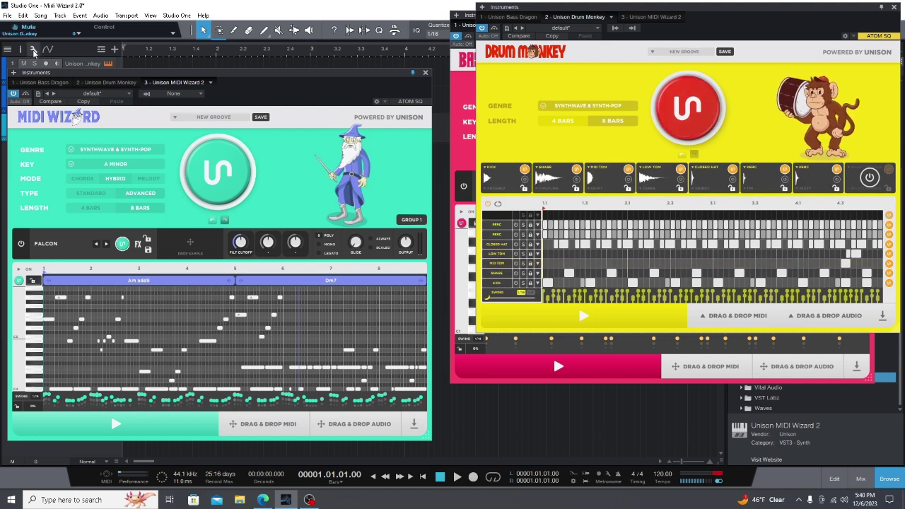
Generate a Future Bass & Melo Trap beat in Drum Monkey and audition it with its track soloed.
left_click(34, 63)
left_click(590, 106)
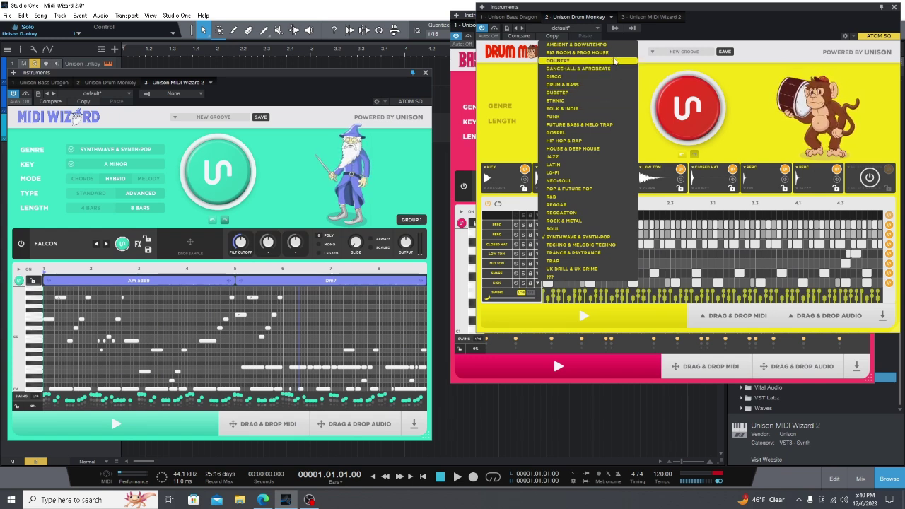
left_click(600, 126)
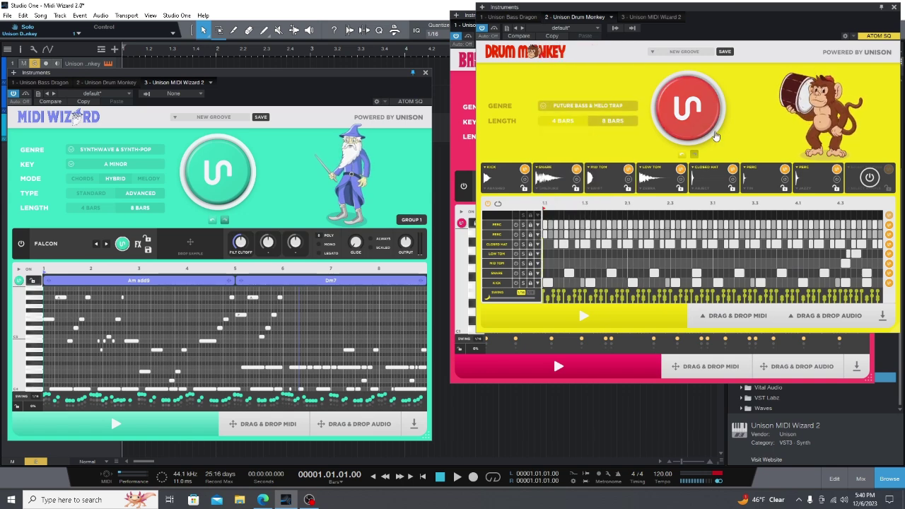
left_click(661, 105)
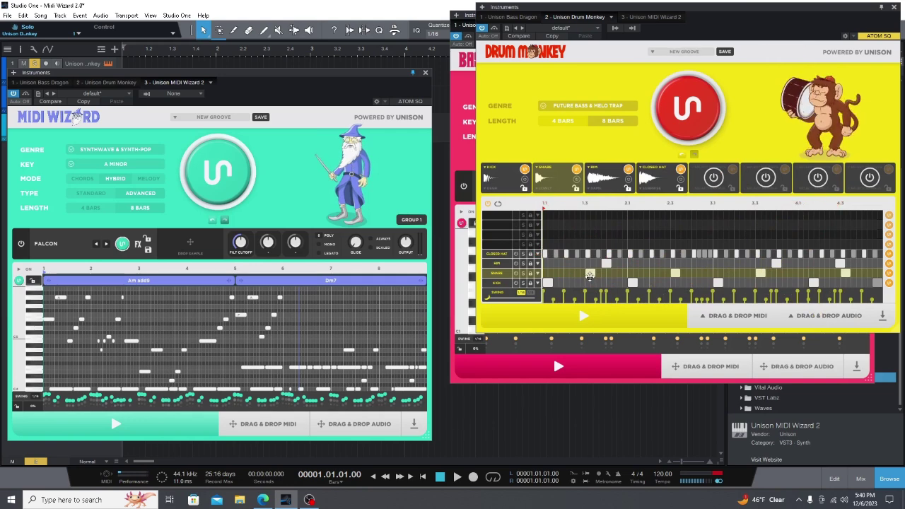
key("space")
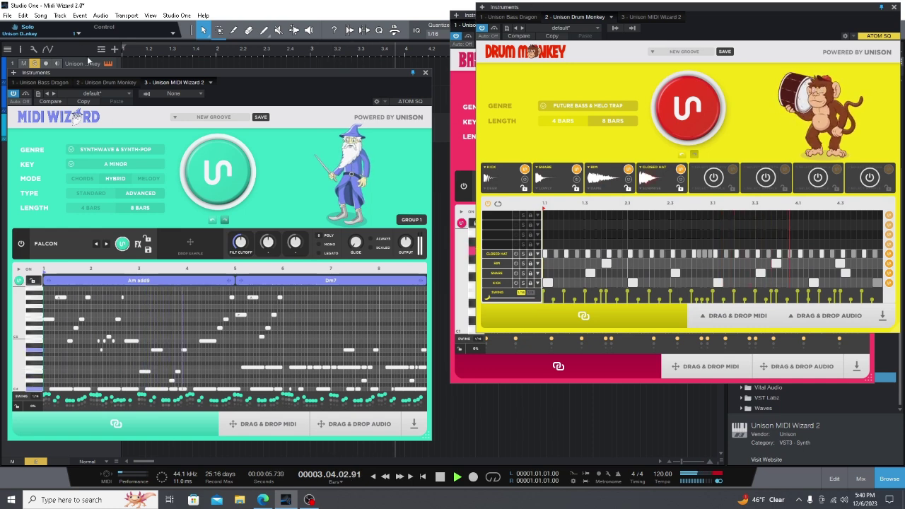
key("space")
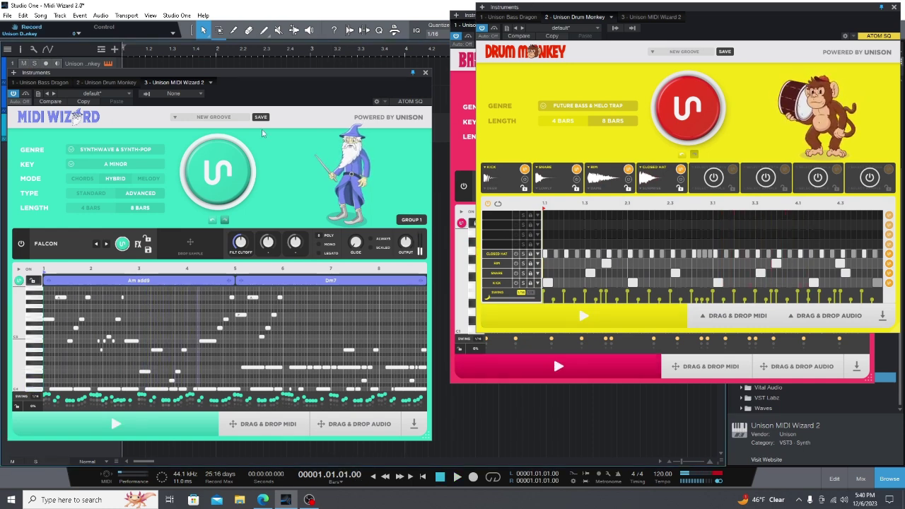
Bring Bass Dragon to the front and set the genre of both Bass Dragon and MIDI Wizard to Future Bass & Melo Trap.
left_click(468, 23)
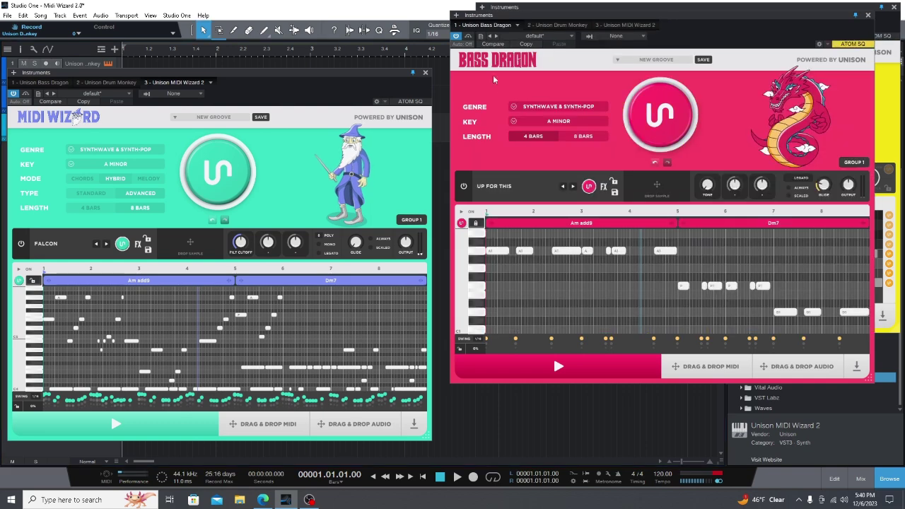
left_click(534, 106)
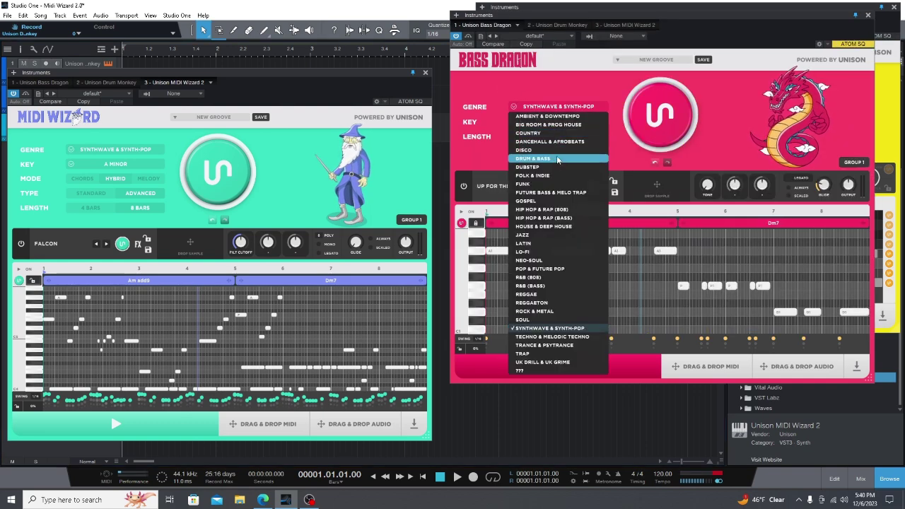
left_click(561, 193)
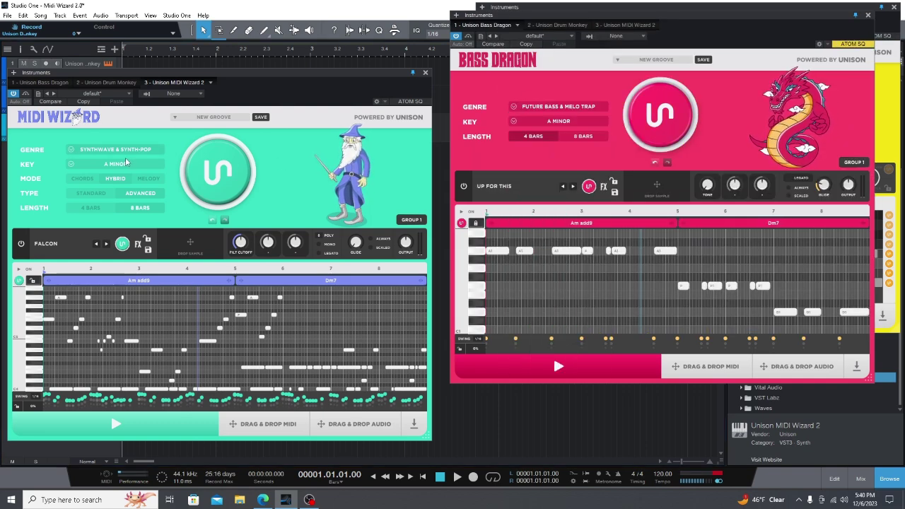
left_click(129, 151)
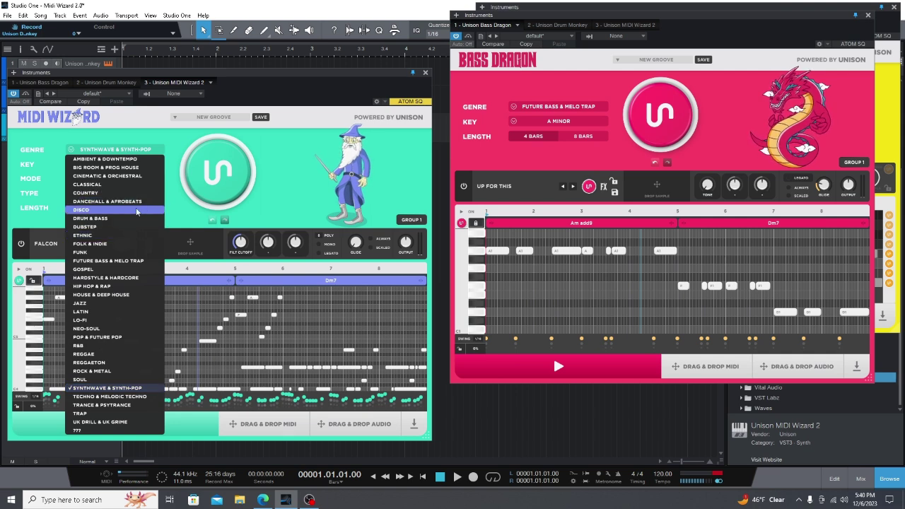
left_click(143, 261)
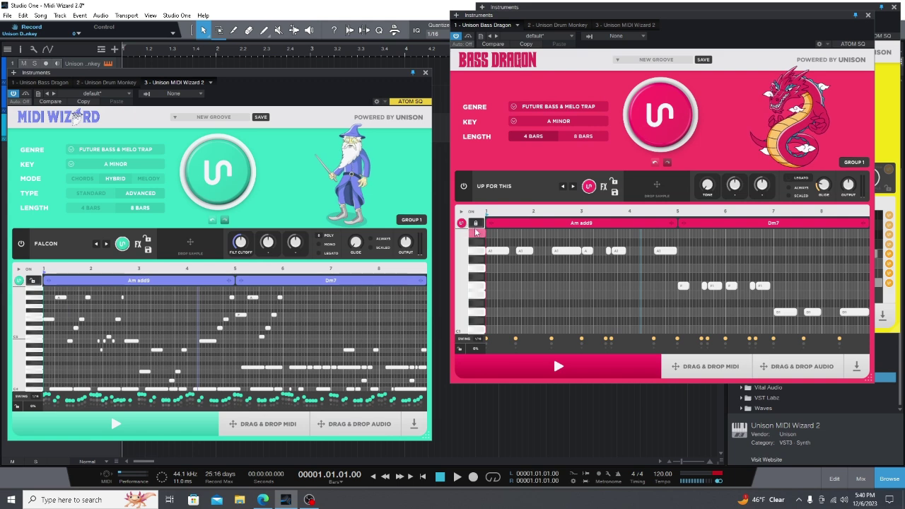
Generate three hybrid patterns in MIDI Wizard while playing along, and regenerate only the chord progression of the last one.
left_click(217, 176)
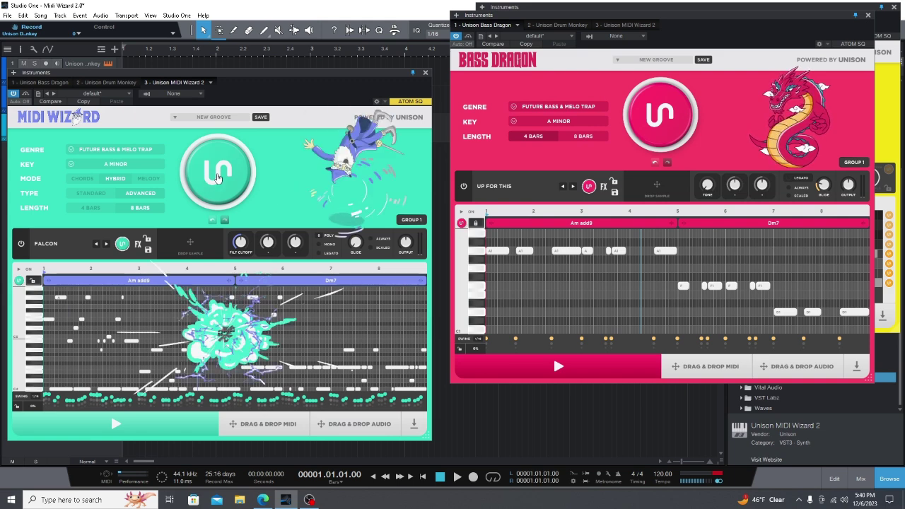
key("space")
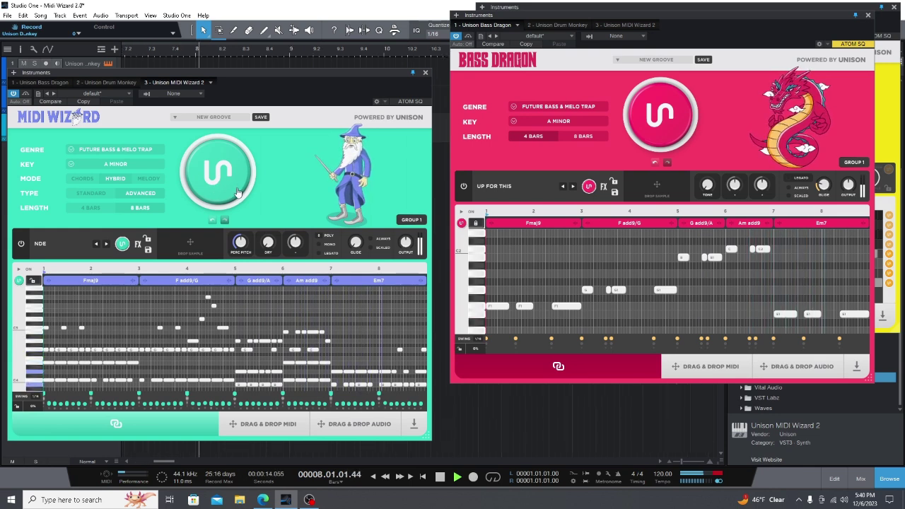
left_click(236, 192)
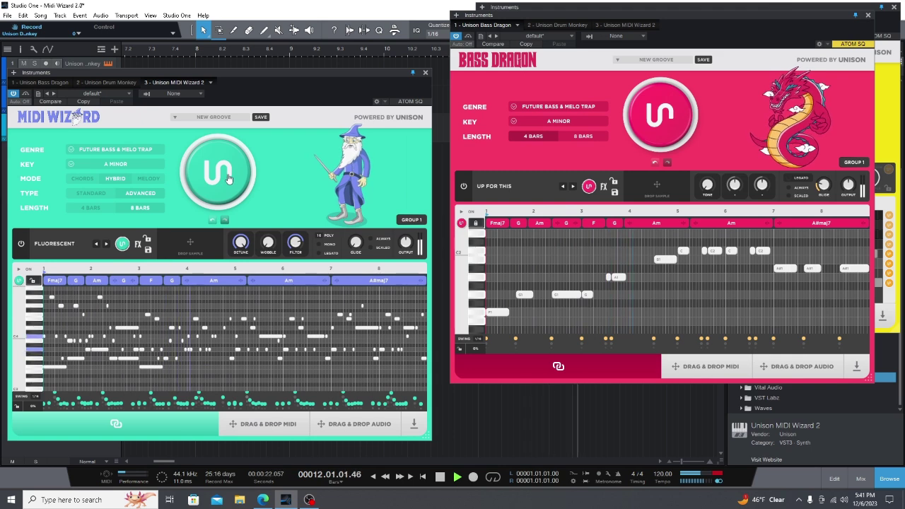
left_click(227, 179)
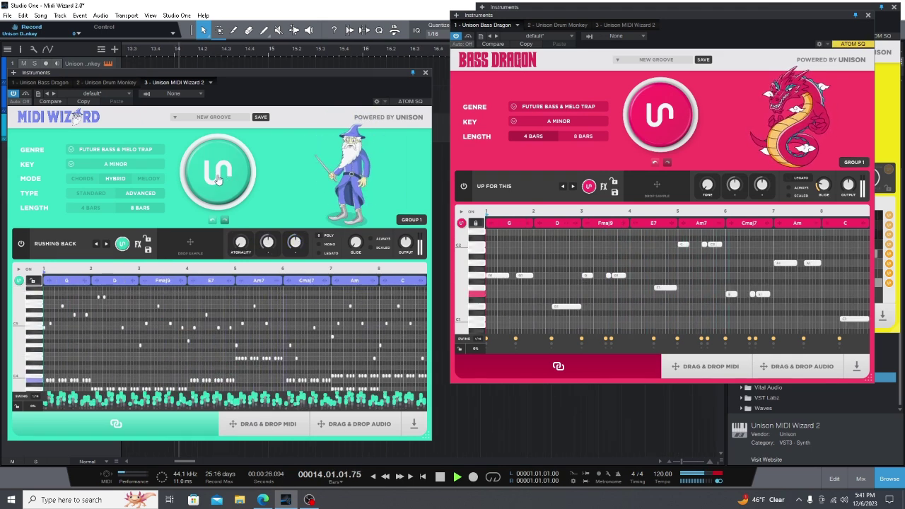
left_click(20, 282)
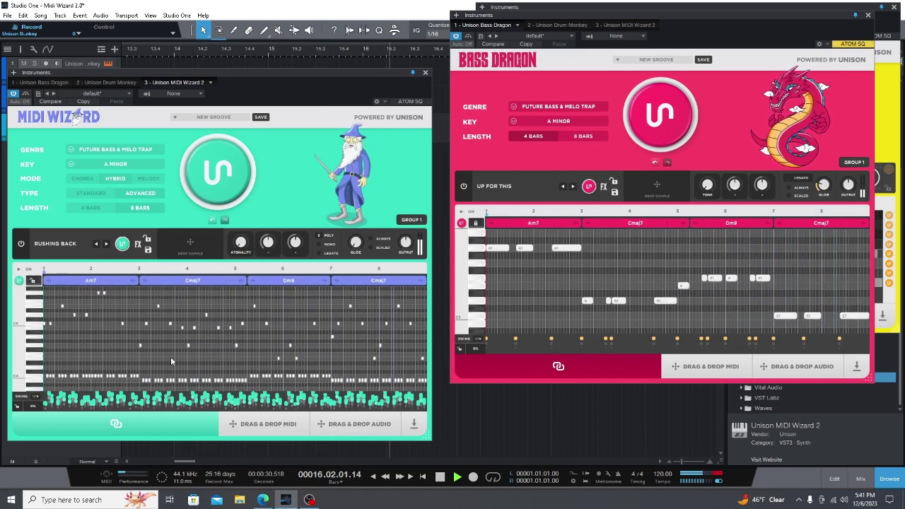
Audition several random synth presets in MIDI Wizard during playback and step back to the Aleph preset.
left_click(122, 244)
left_click(123, 244)
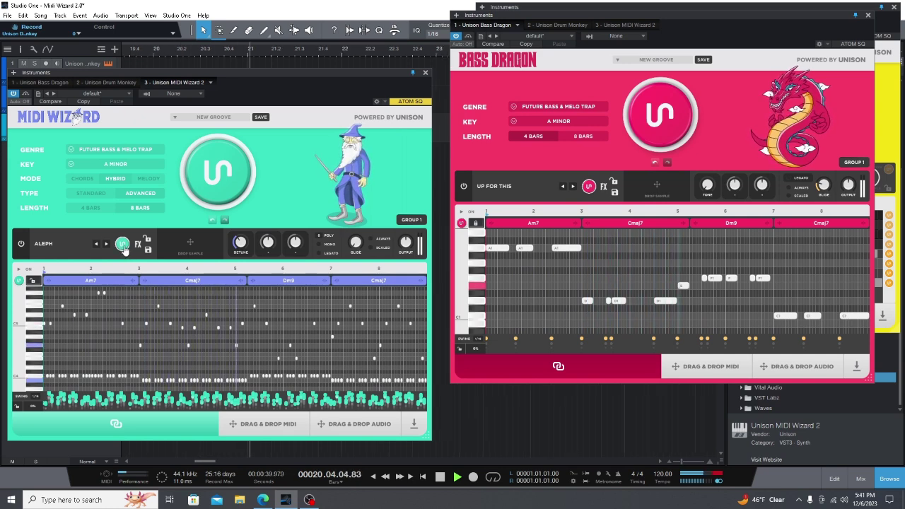
left_click(122, 245)
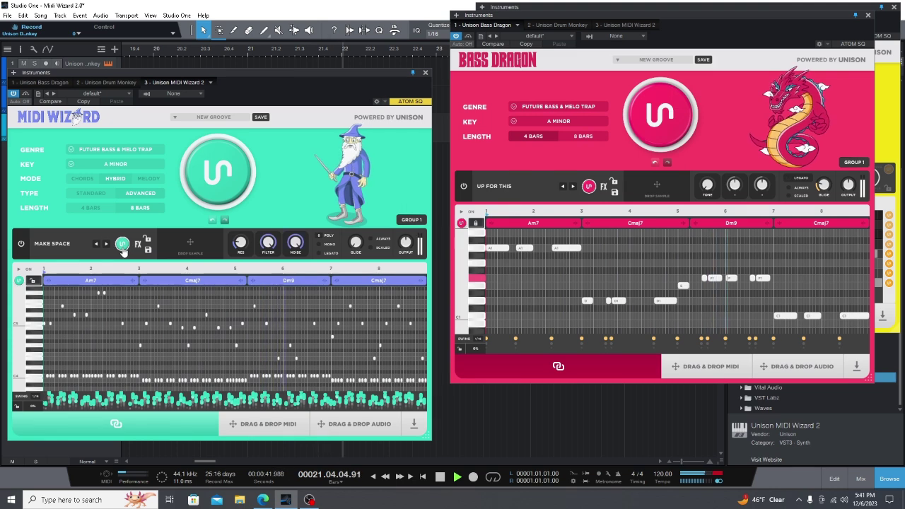
left_click(97, 244)
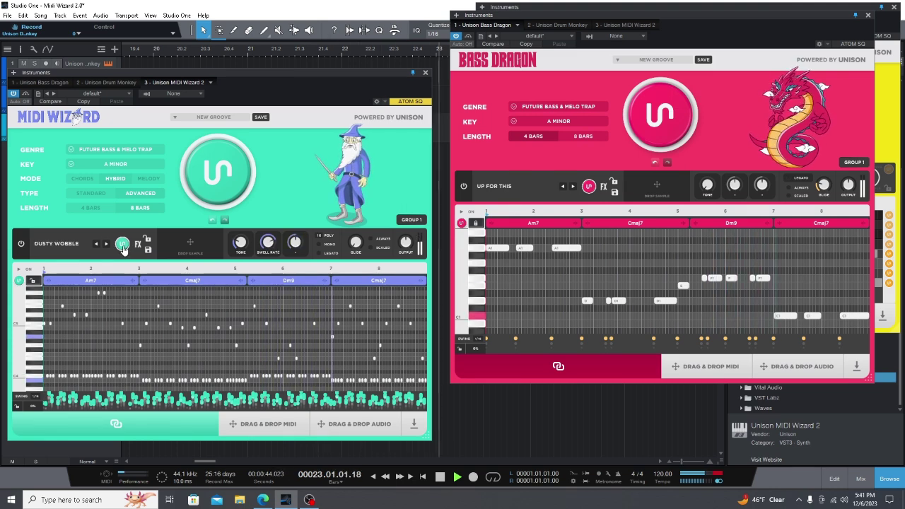
left_click(212, 221)
left_click(211, 221)
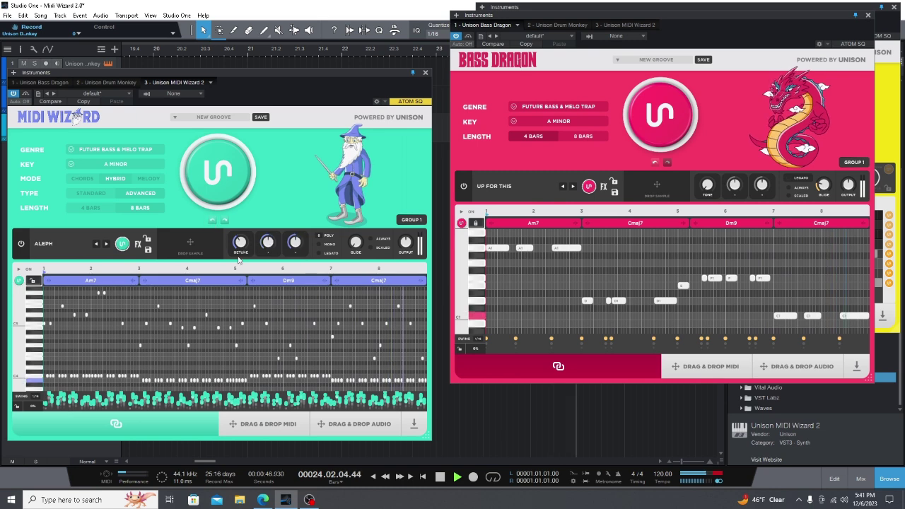
Audition several random bass presets in Bass Dragon, step back to the Pneumatix preset and stop playback.
left_click(588, 186)
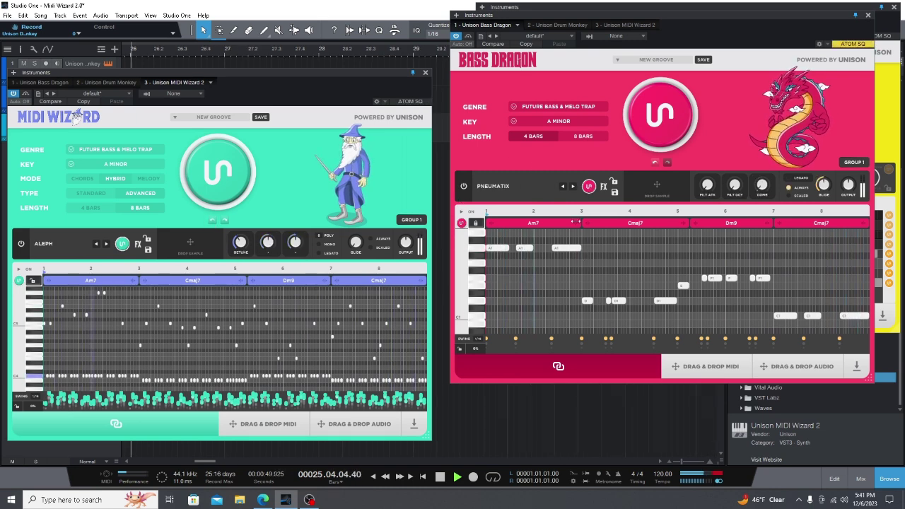
left_click(588, 187)
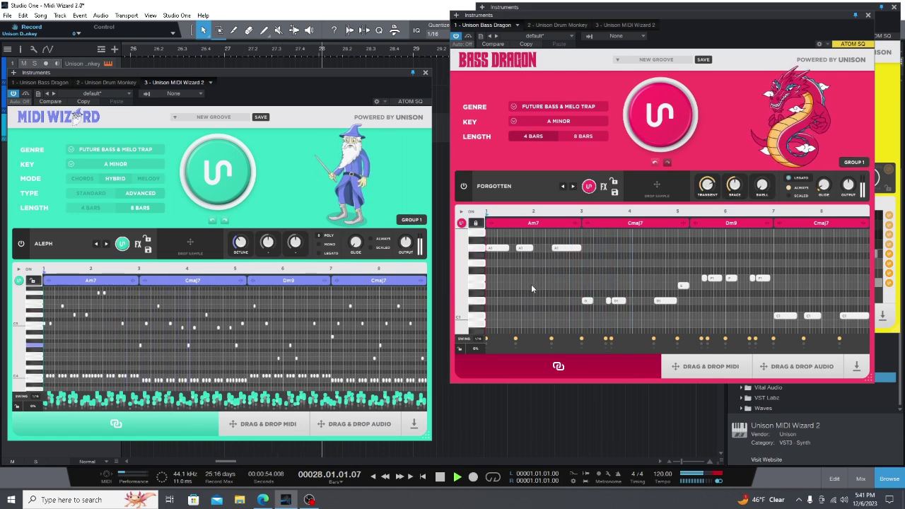
left_click(588, 186)
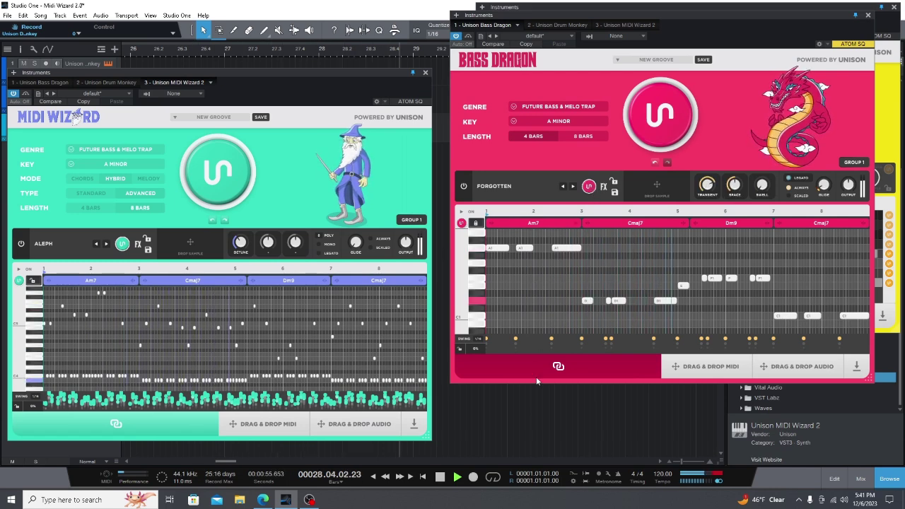
left_click(588, 188)
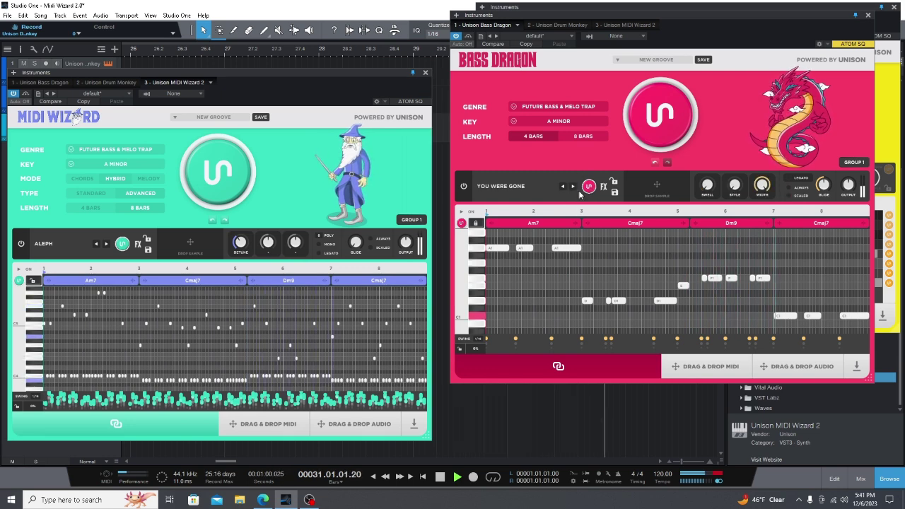
left_click(655, 165)
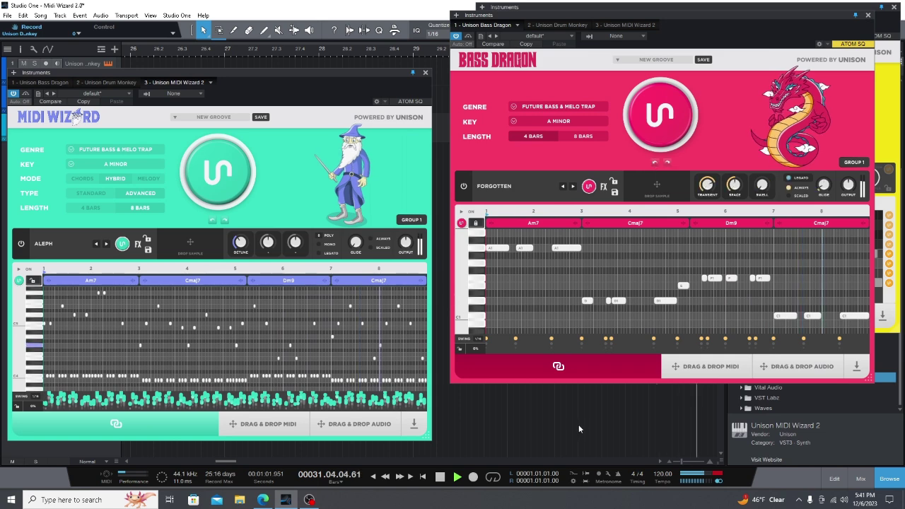
left_click(656, 164)
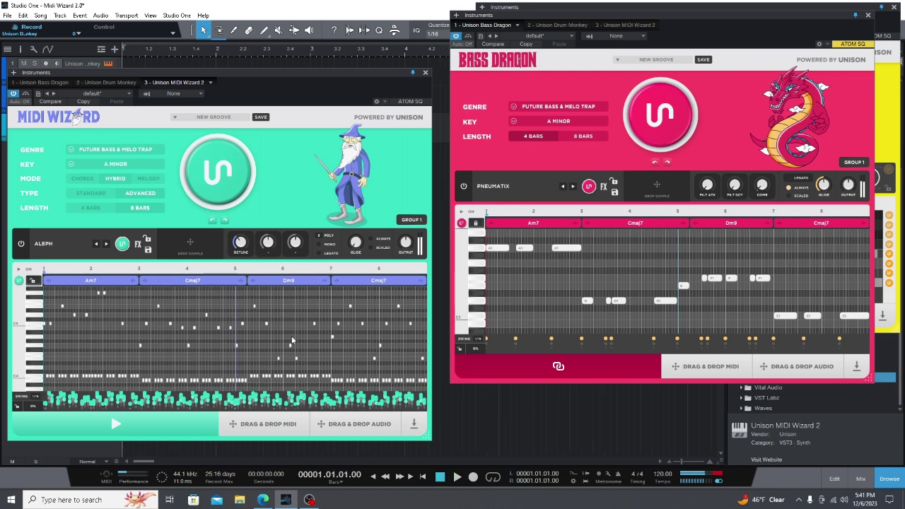
key("space")
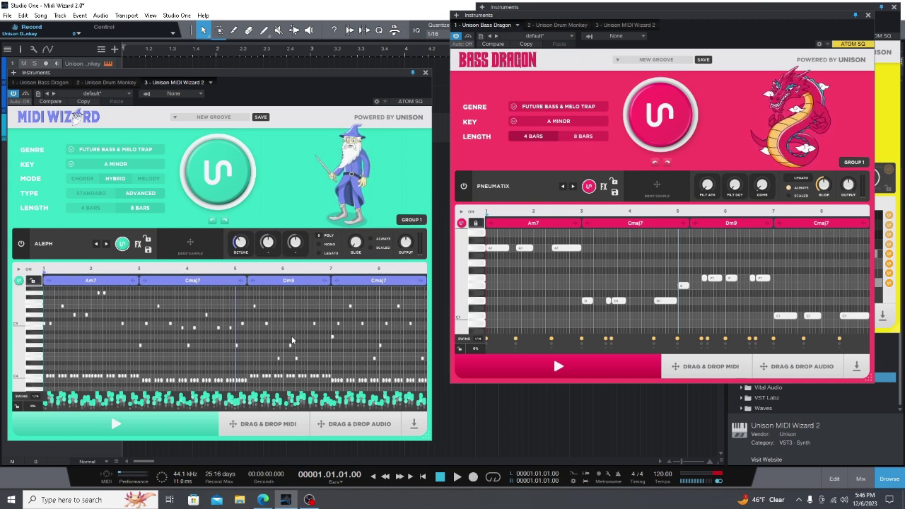
Open the grid, highlight and note editing options for MIDI Wizard's piano roll.
right_click(291, 341)
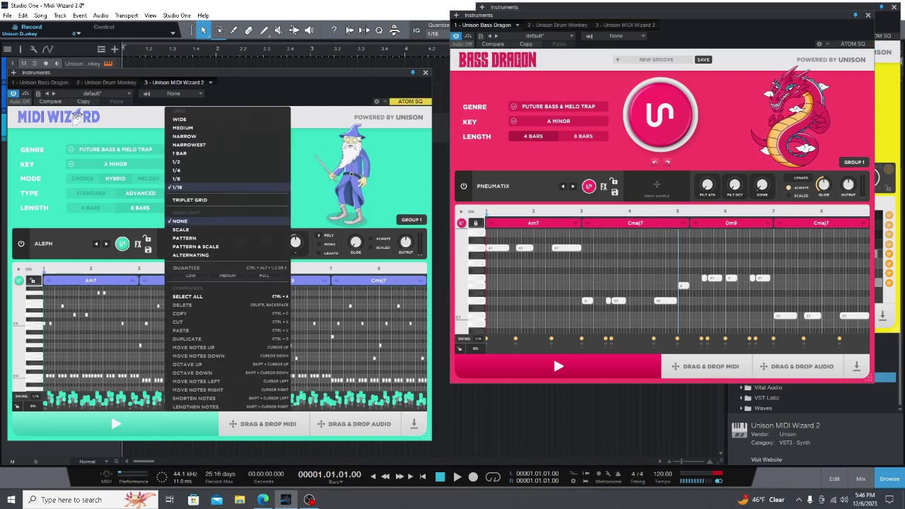